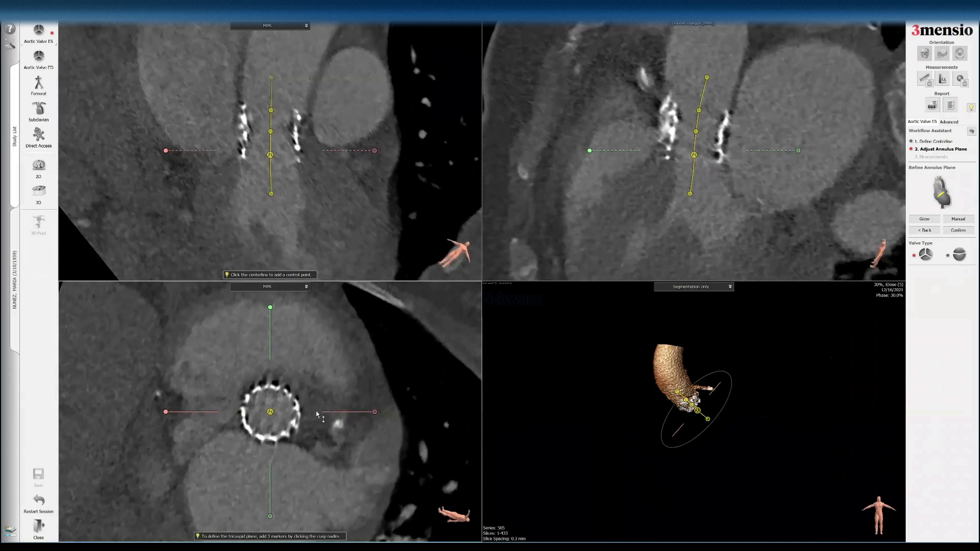
pyautogui.scroll(3, 308, 388)
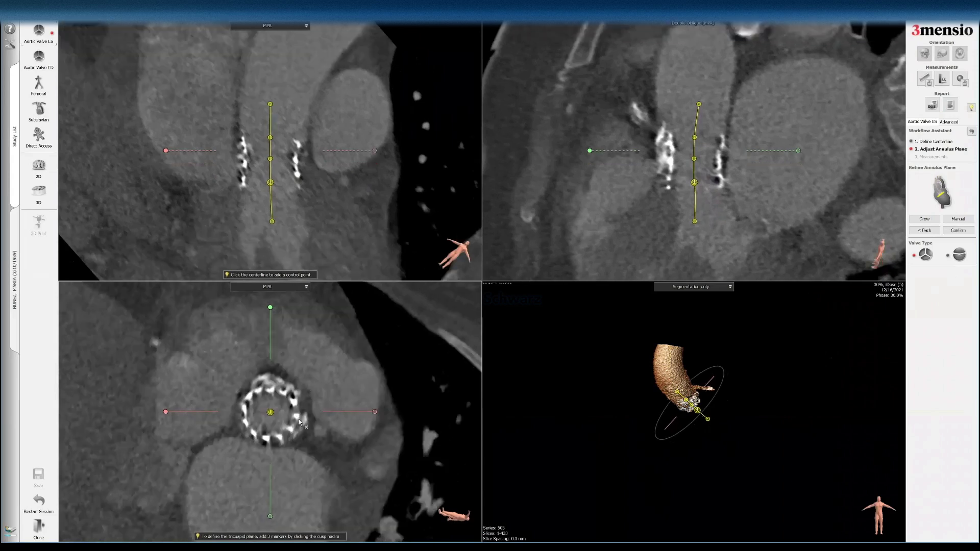
# Rotate the cross-section lines around the valve and mark the first cusp nadir in the long-axis view
pyautogui.moveTo(370, 414); pyautogui.dragTo(373, 422)
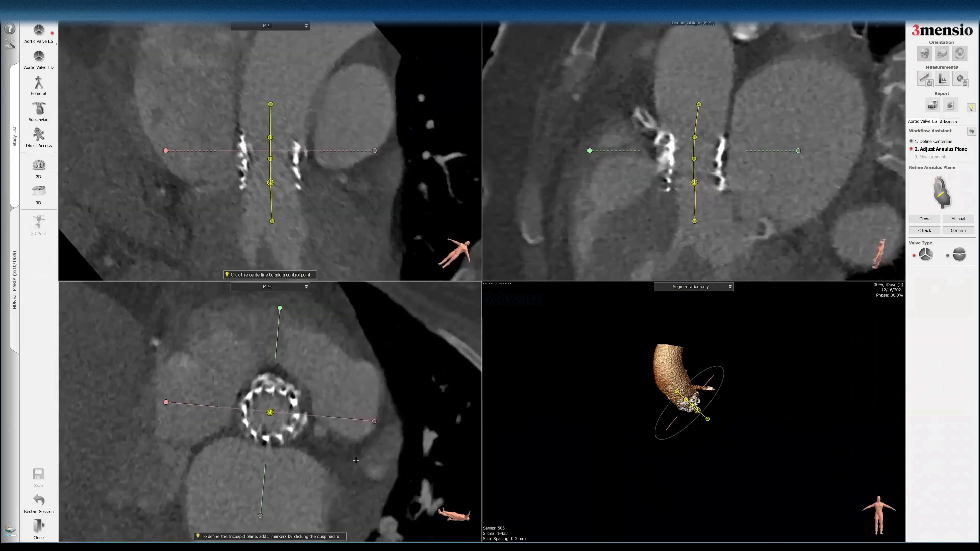
pyautogui.moveTo(350, 472); pyautogui.dragTo(351, 475)
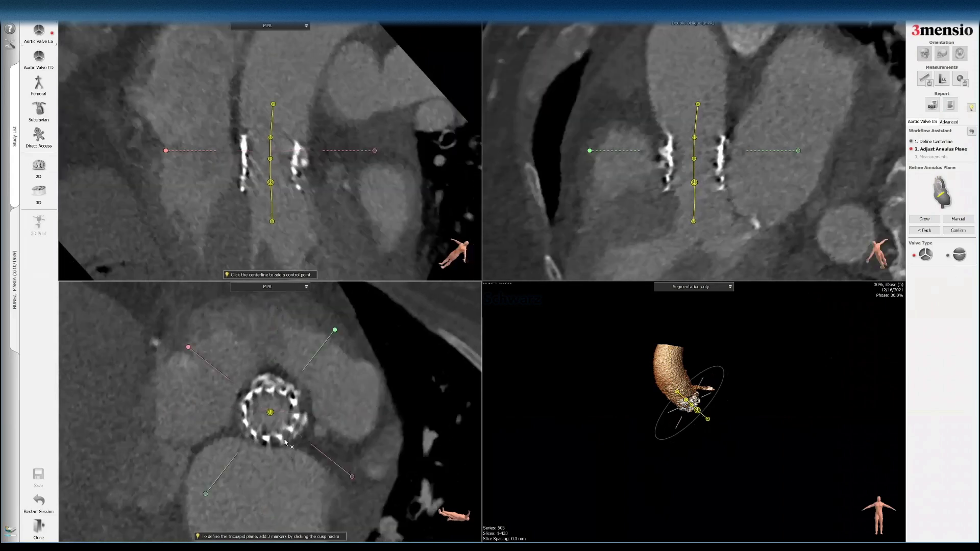
pyautogui.click(299, 189)
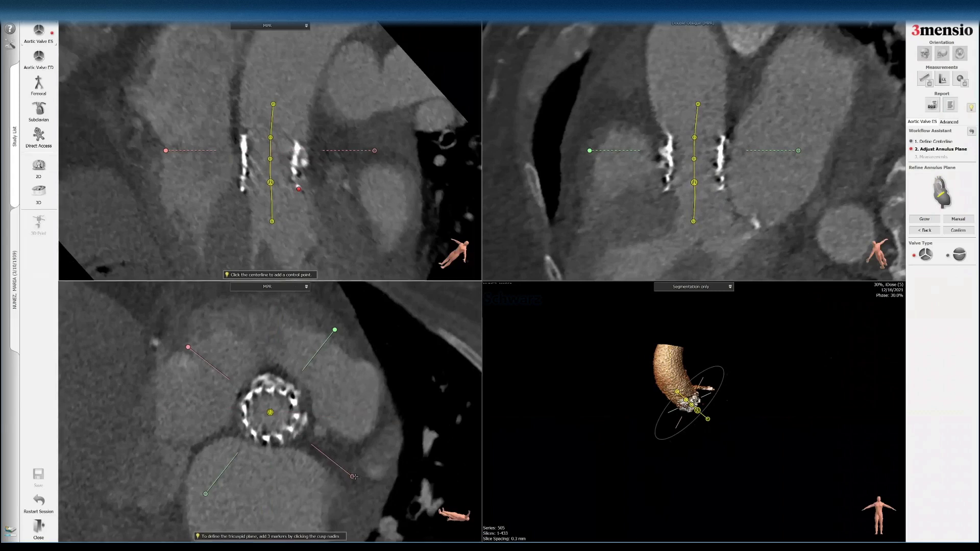
# Turn the cross-sections onto the next cusps and place the remaining cusp nadir markers
pyautogui.moveTo(354, 477); pyautogui.dragTo(354, 474)
pyautogui.moveTo(291, 328); pyautogui.dragTo(271, 309)
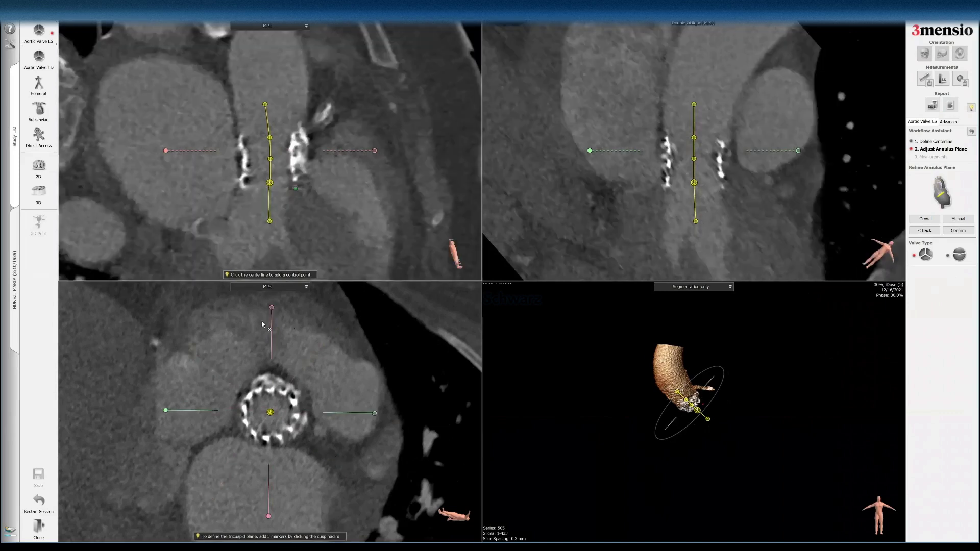
pyautogui.moveTo(271, 308); pyautogui.dragTo(191, 448)
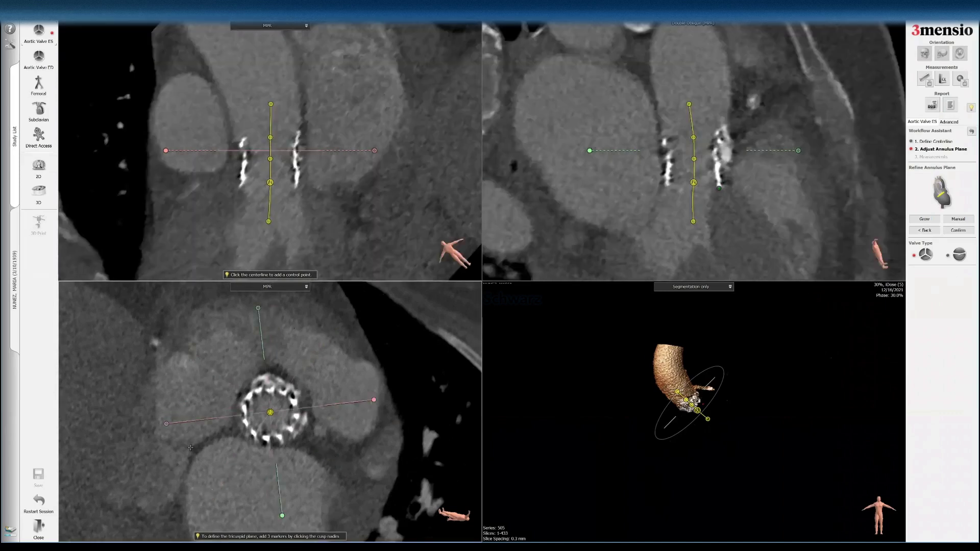
pyautogui.click(301, 185)
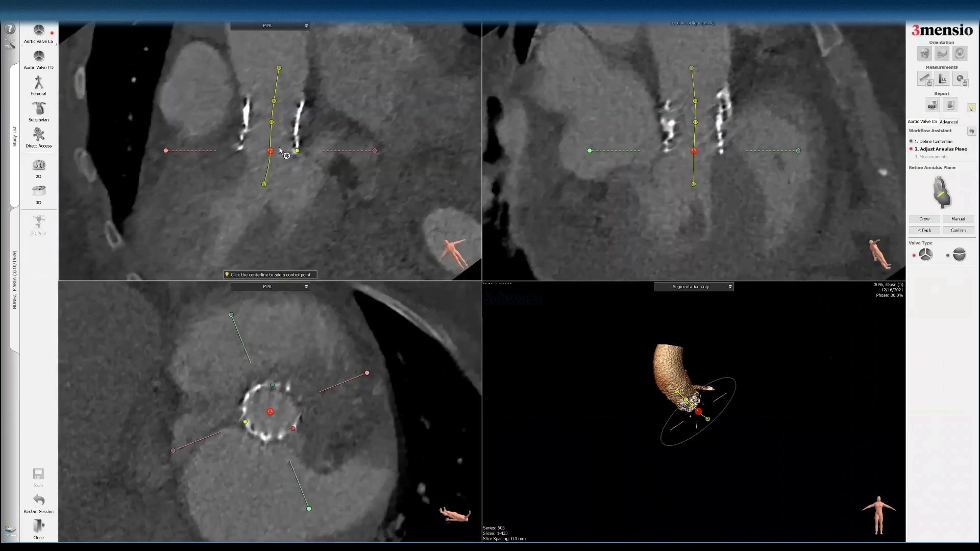
# Tilt the annulus plane through the cusp markers, aligning the cross-sections on the green cusp point
pyautogui.moveTo(263, 184); pyautogui.dragTo(269, 184)
pyautogui.moveTo(297, 151); pyautogui.dragTo(297, 151)
pyautogui.click(273, 385)
pyautogui.moveTo(296, 151); pyautogui.dragTo(296, 151)
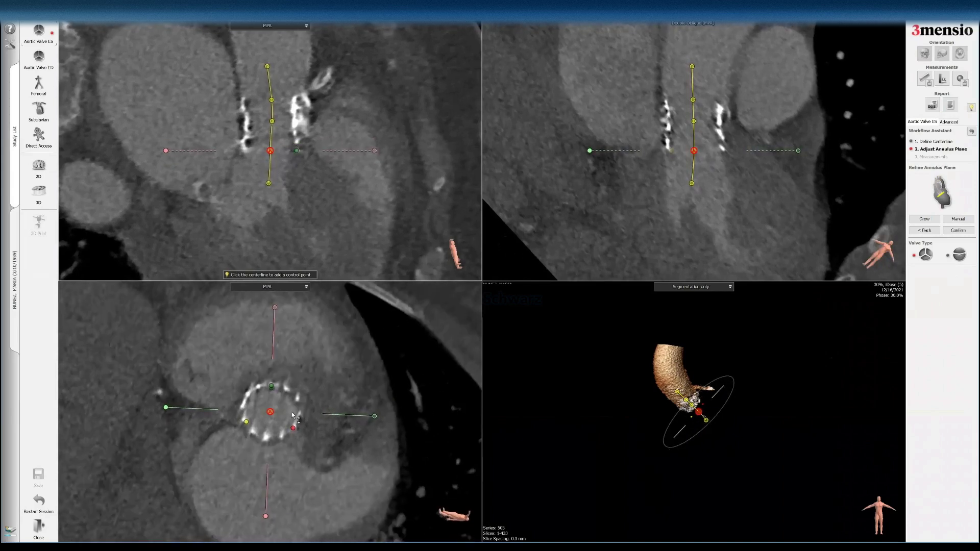
pyautogui.moveTo(293, 428); pyautogui.dragTo(294, 429)
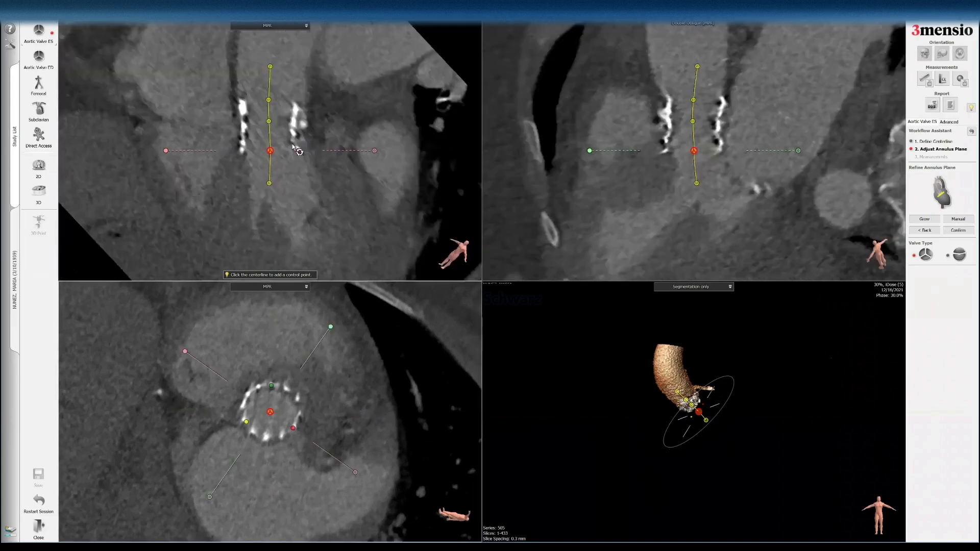
pyautogui.moveTo(298, 148); pyautogui.dragTo(298, 150)
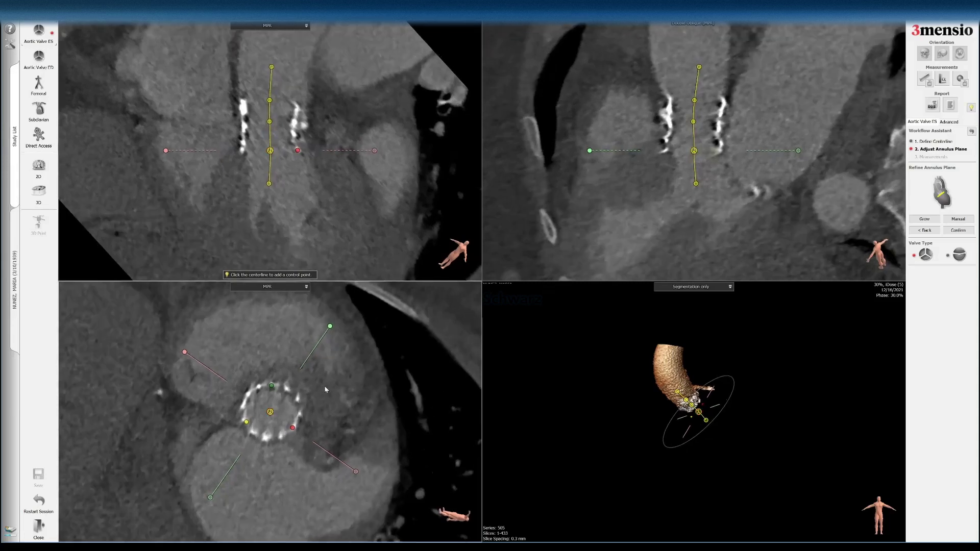
# Lower the annulus plane along the centerline until the full valve ring appears in the axial slice
pyautogui.moveTo(323, 387); pyautogui.dragTo(320, 396)
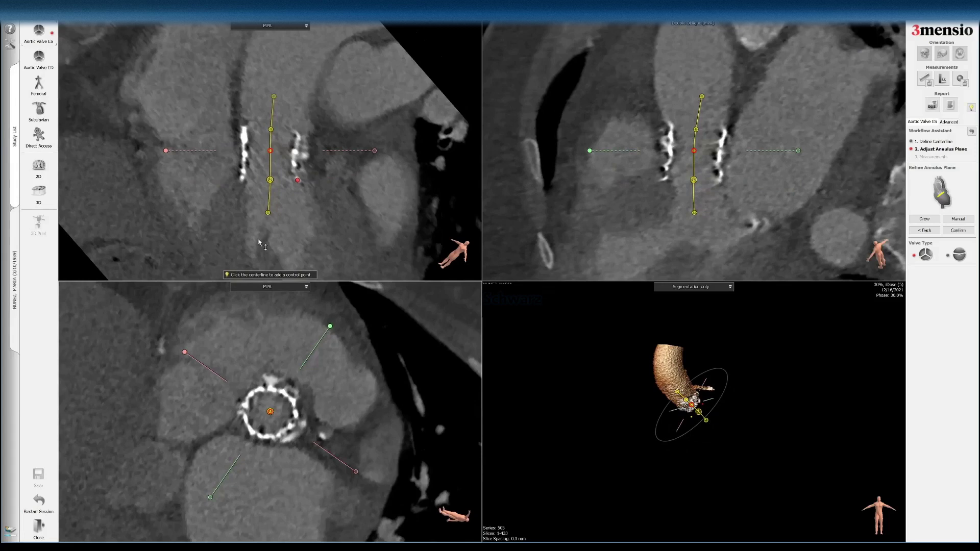
pyautogui.moveTo(318, 369); pyautogui.dragTo(326, 370)
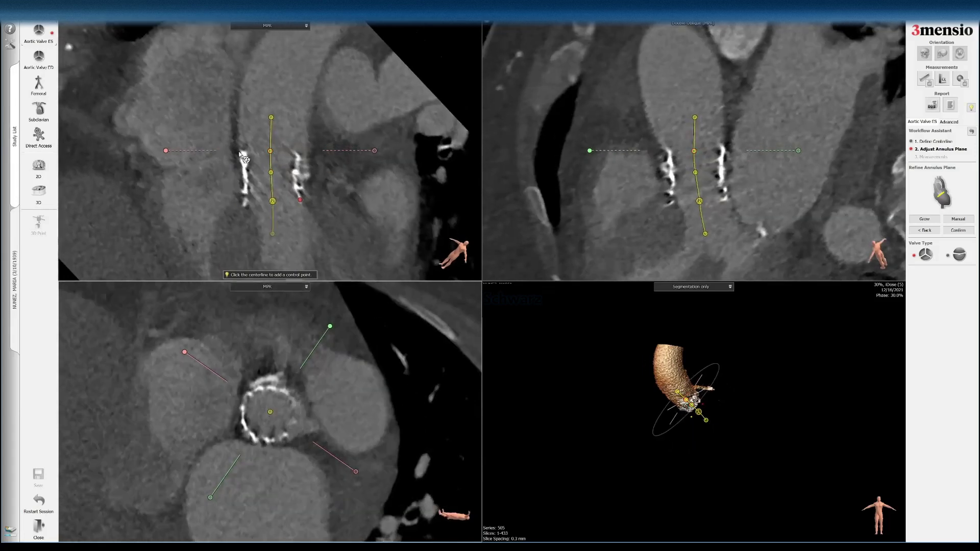
pyautogui.moveTo(268, 151); pyautogui.dragTo(268, 152)
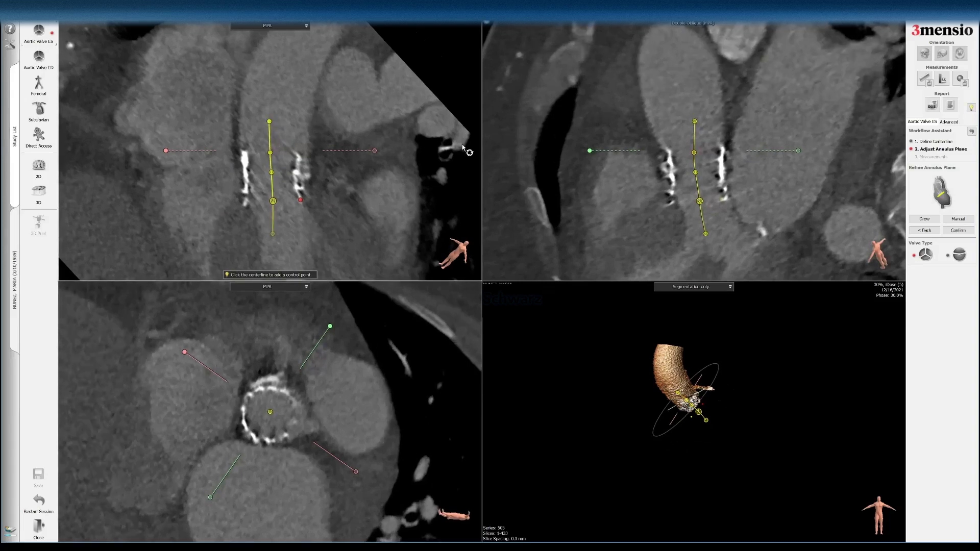
pyautogui.moveTo(694, 121); pyautogui.dragTo(692, 123)
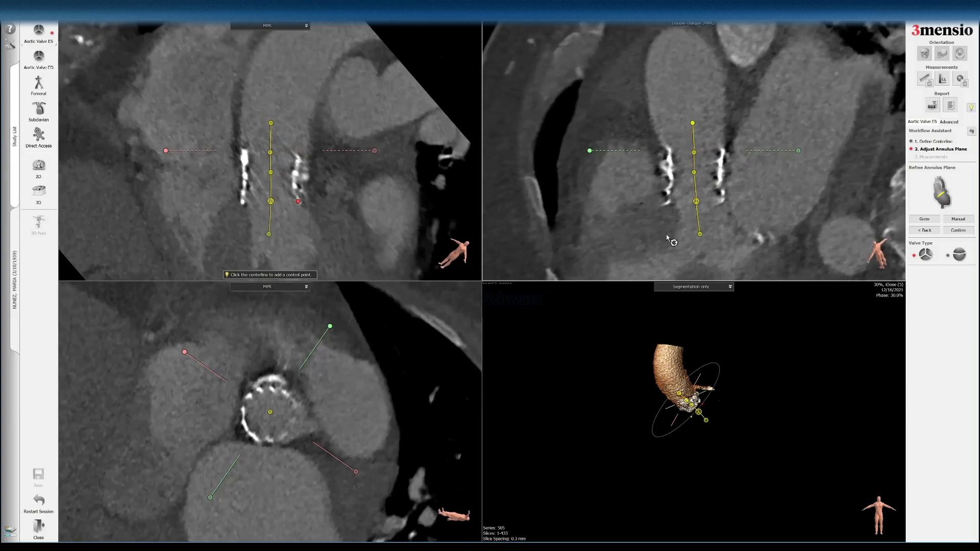
pyautogui.scroll(1, 328, 374)
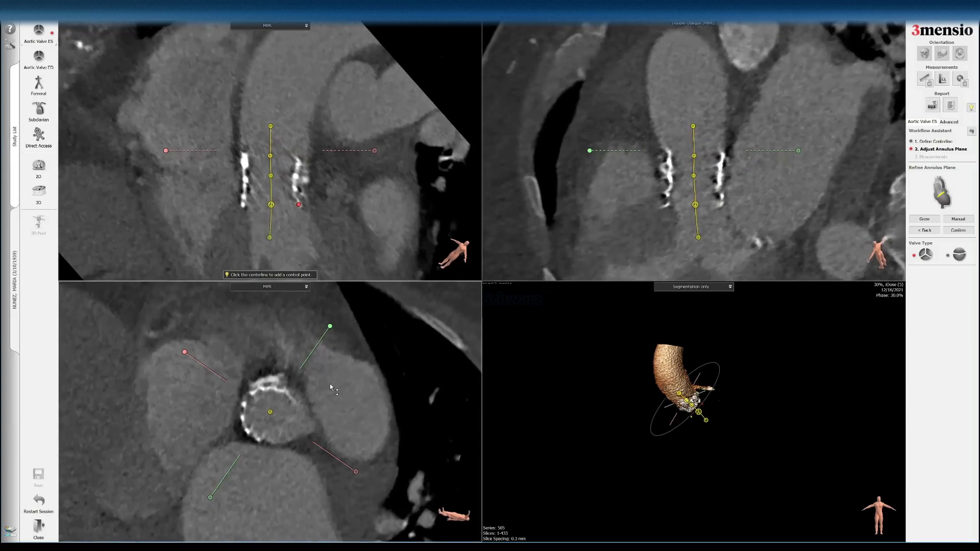
pyautogui.moveTo(330, 384); pyautogui.dragTo(328, 374)
pyautogui.scroll(3, 327, 366)
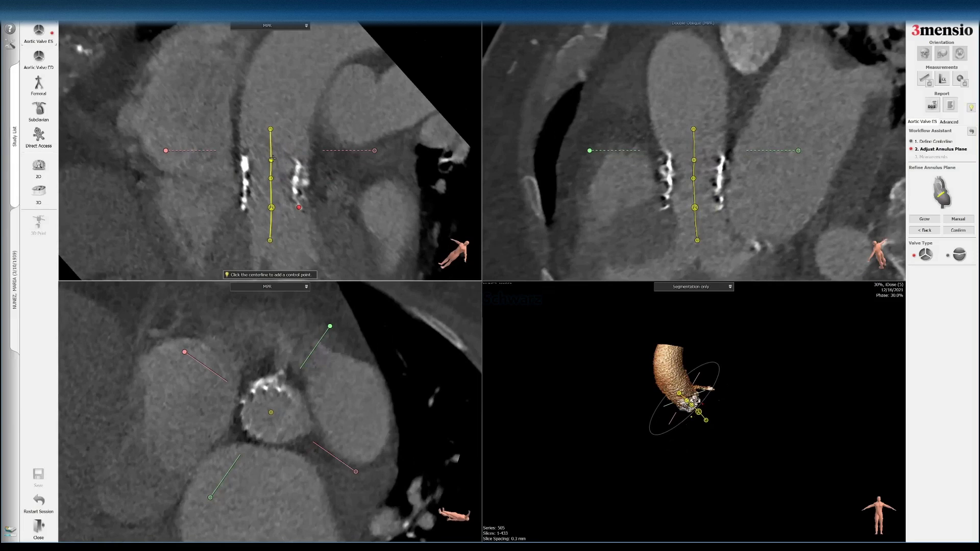
pyautogui.moveTo(271, 158); pyautogui.dragTo(270, 160)
pyautogui.scroll(-2, 321, 375)
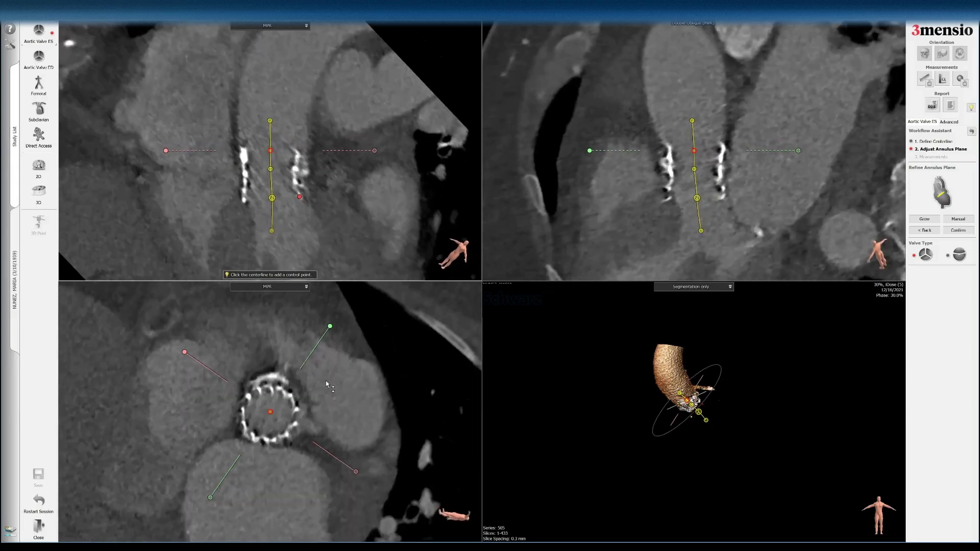
pyautogui.scroll(1, 325, 381)
pyautogui.scroll(-1, 324, 384)
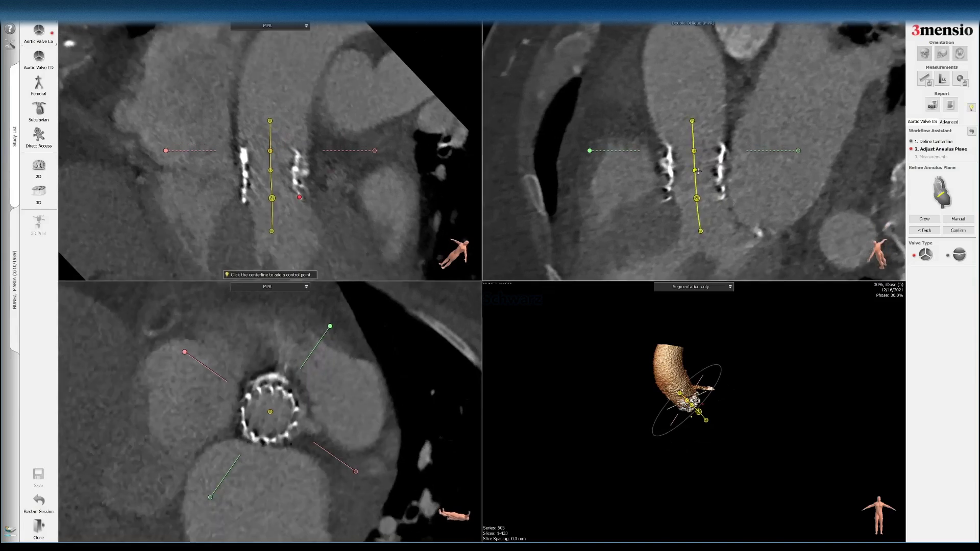
# Raise the lowest centerline control point slightly and confirm the annulus plane
pyautogui.click(694, 151)
pyautogui.scroll(1, 343, 391)
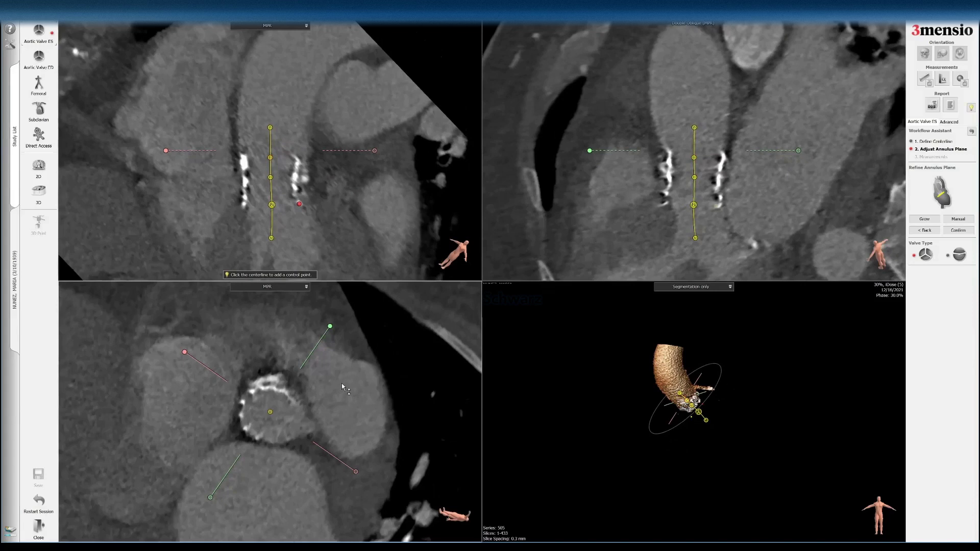
pyautogui.scroll(-1, 348, 405)
pyautogui.scroll(-3, 225, 363)
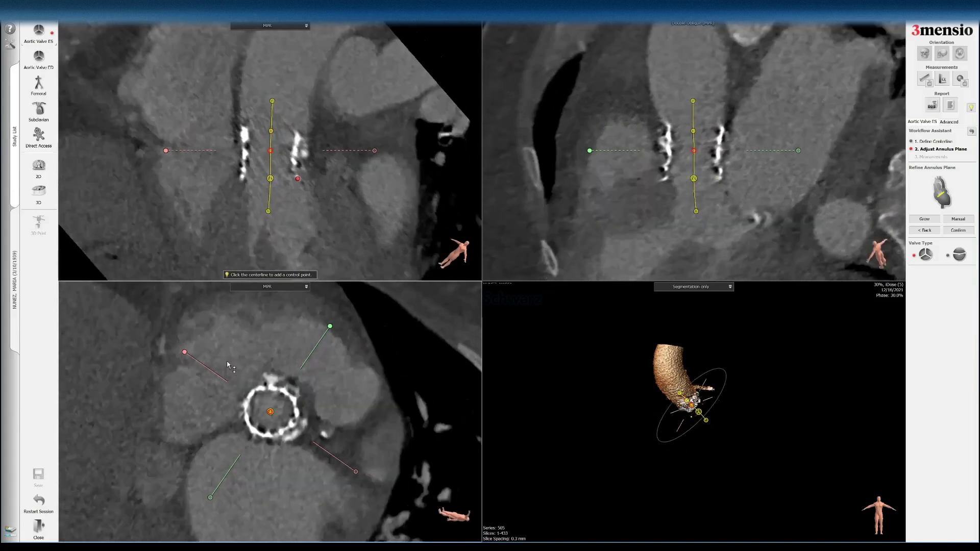
pyautogui.scroll(-4, 305, 370)
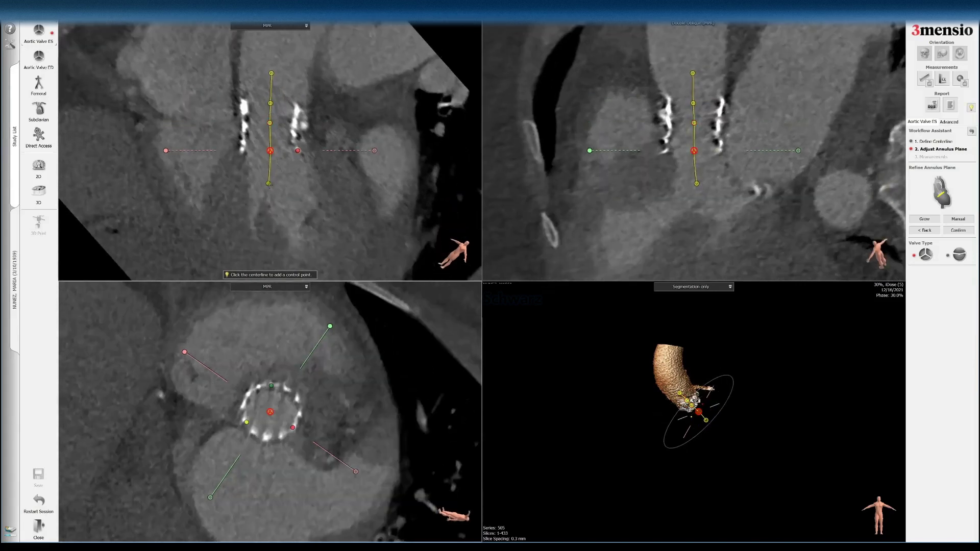
pyautogui.moveTo(269, 183); pyautogui.dragTo(270, 180)
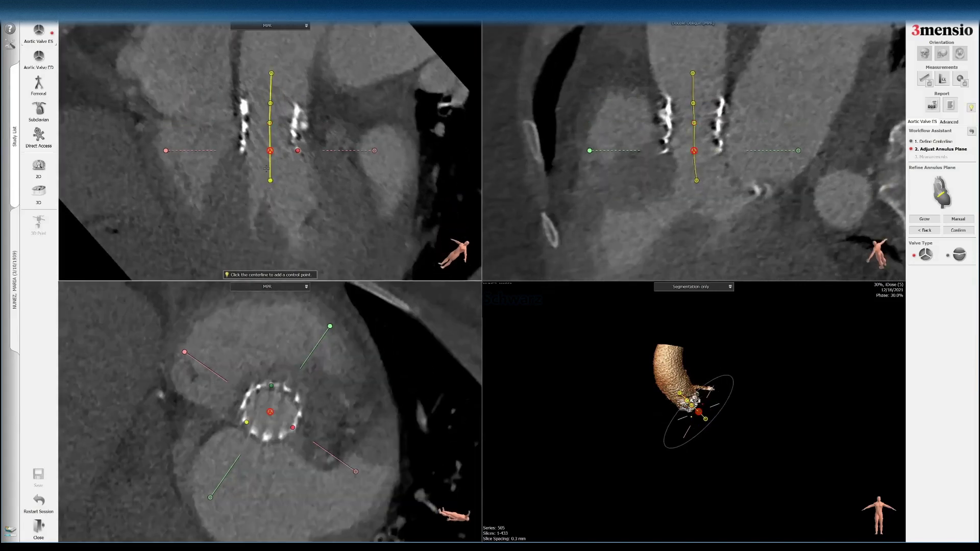
pyautogui.click(955, 231)
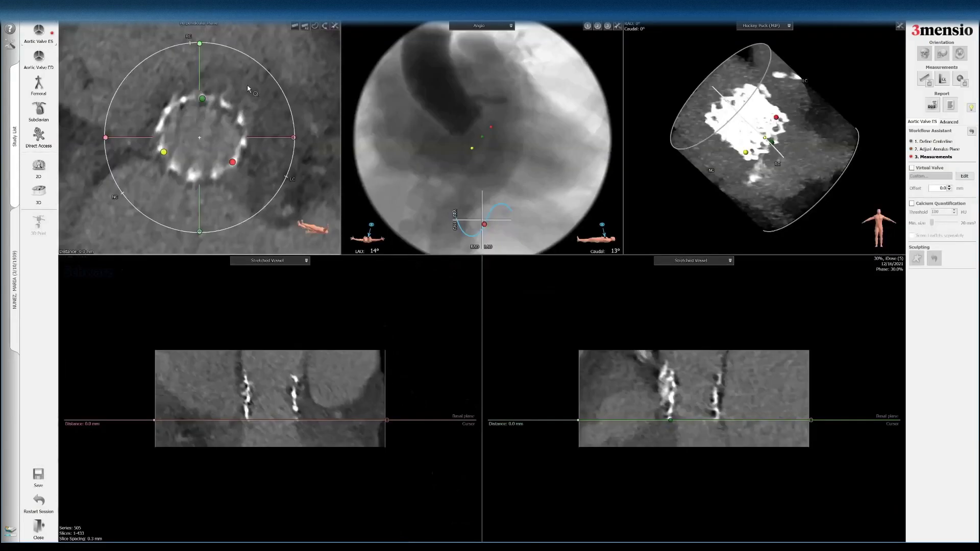
# Zoom in on the annulus cross-section and trace a contour around the valve ring
pyautogui.moveTo(235, 98); pyautogui.dragTo(249, 75, button='right')
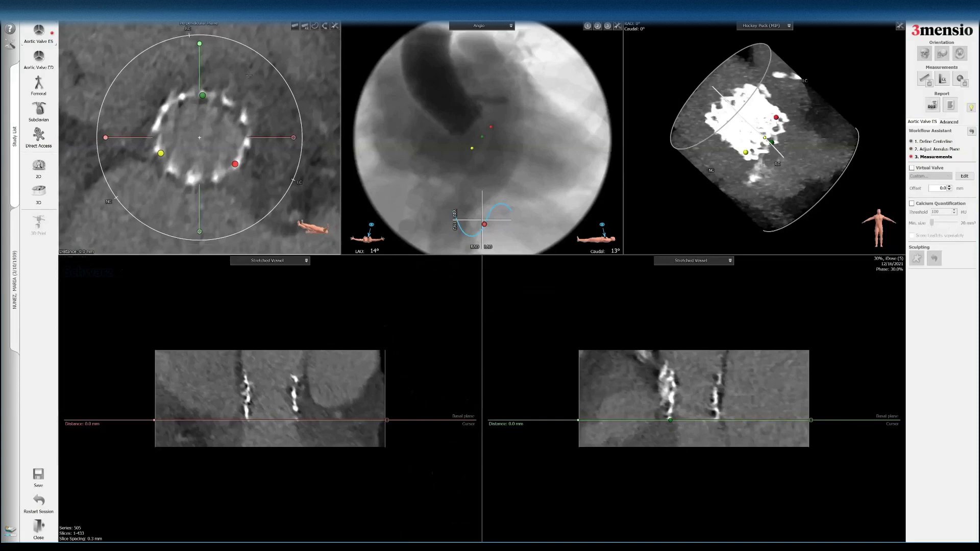
pyautogui.moveTo(228, 101)
pyautogui.mouseDown()
pyautogui.moveTo(183, 94)
pyautogui.moveTo(158, 112)
pyautogui.moveTo(154, 139)
pyautogui.moveTo(172, 172)
pyautogui.moveTo(223, 176)
pyautogui.moveTo(237, 162)
pyautogui.moveTo(247, 132)
pyautogui.moveTo(228, 102)
pyautogui.mouseUp()
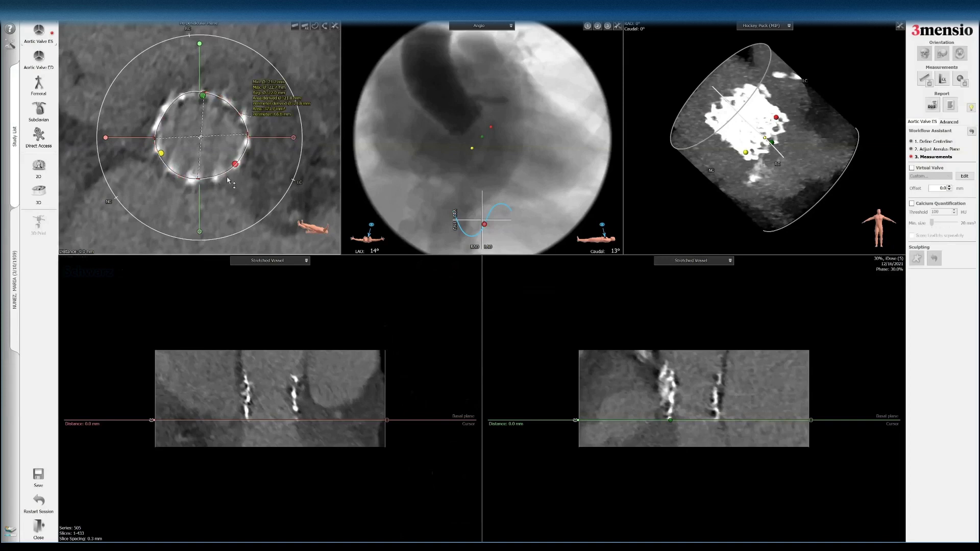
pyautogui.moveTo(251, 134); pyautogui.dragTo(248, 132)
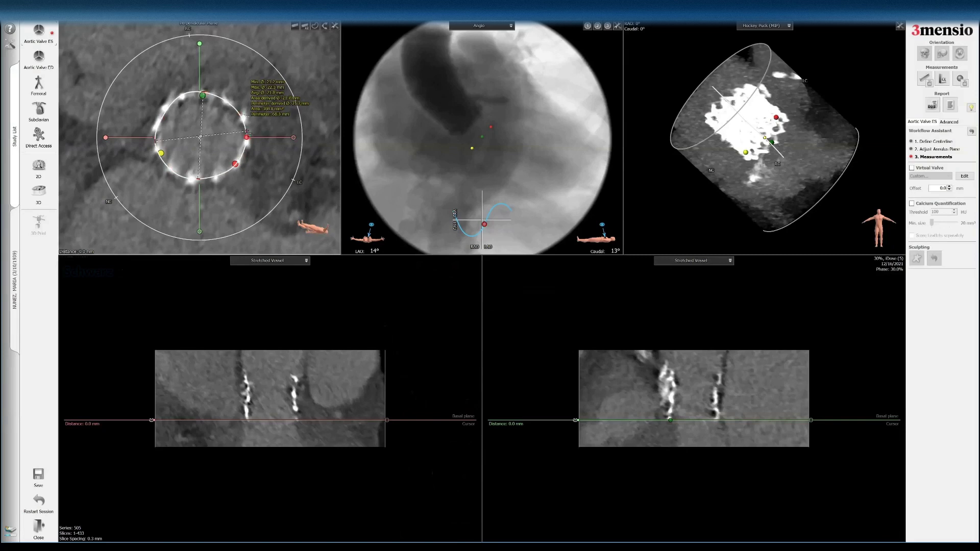
# Add and drag contour points to fit the annulus, then move the measurement label aside
pyautogui.click(181, 94)
pyautogui.moveTo(180, 94); pyautogui.dragTo(202, 178)
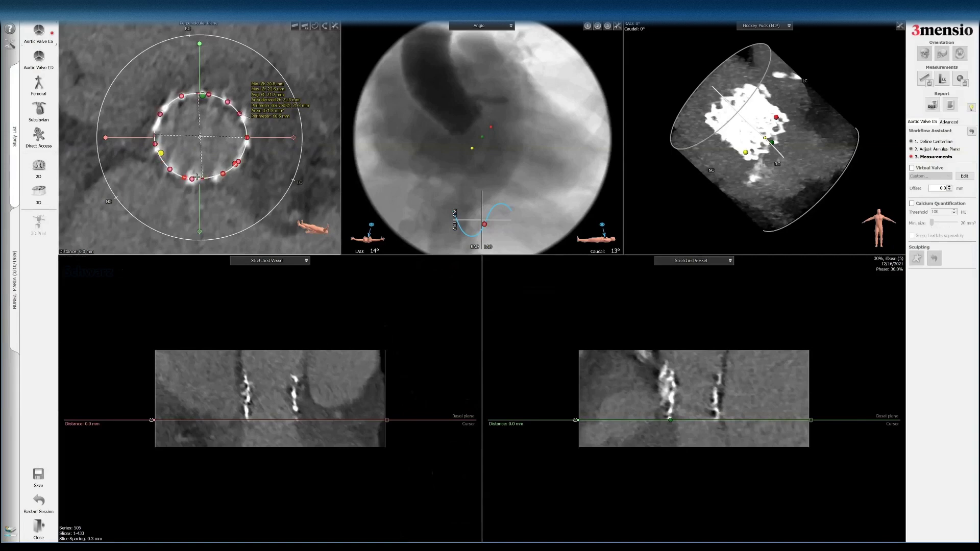
pyautogui.moveTo(223, 174); pyautogui.dragTo(227, 178)
pyautogui.moveTo(276, 99); pyautogui.dragTo(285, 81)
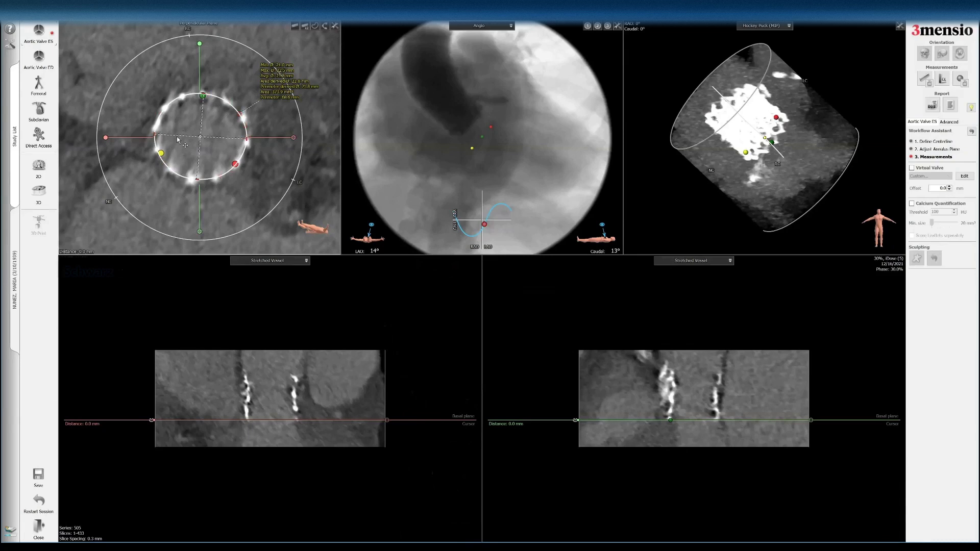
# Add the annulus cross-section with its measurements to the report as screenshot '2'
pyautogui.rightClick(274, 161)
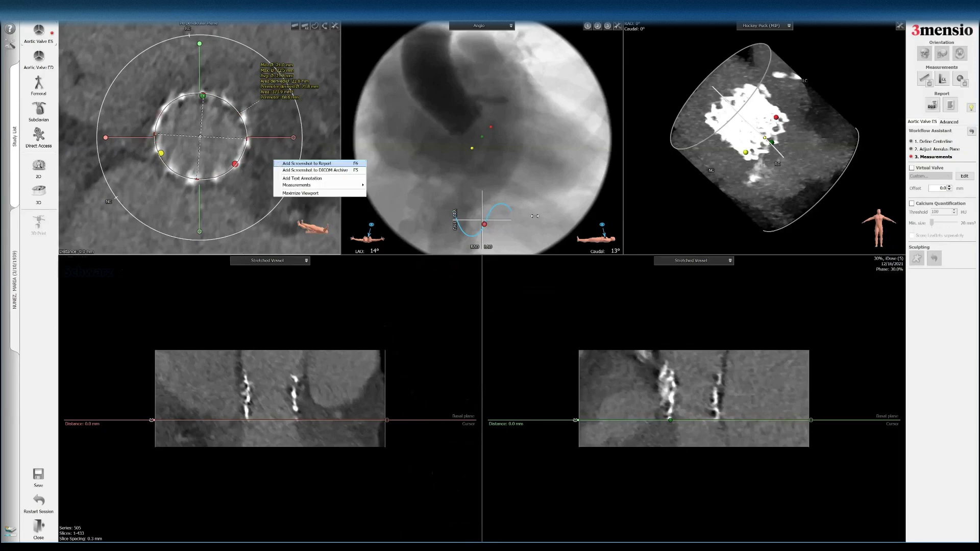
pyautogui.press('Return')
pyautogui.write('23S3 Inflow')
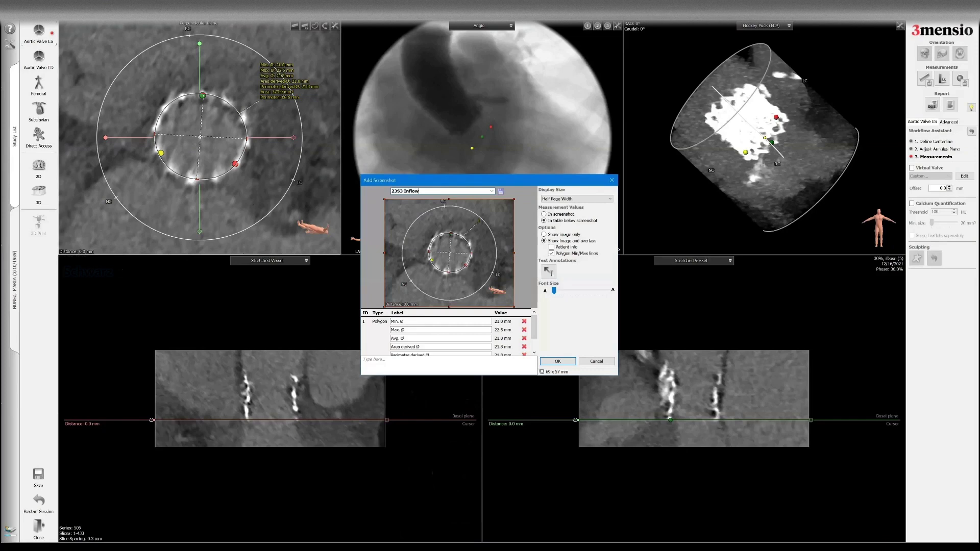
pyautogui.press('Return')
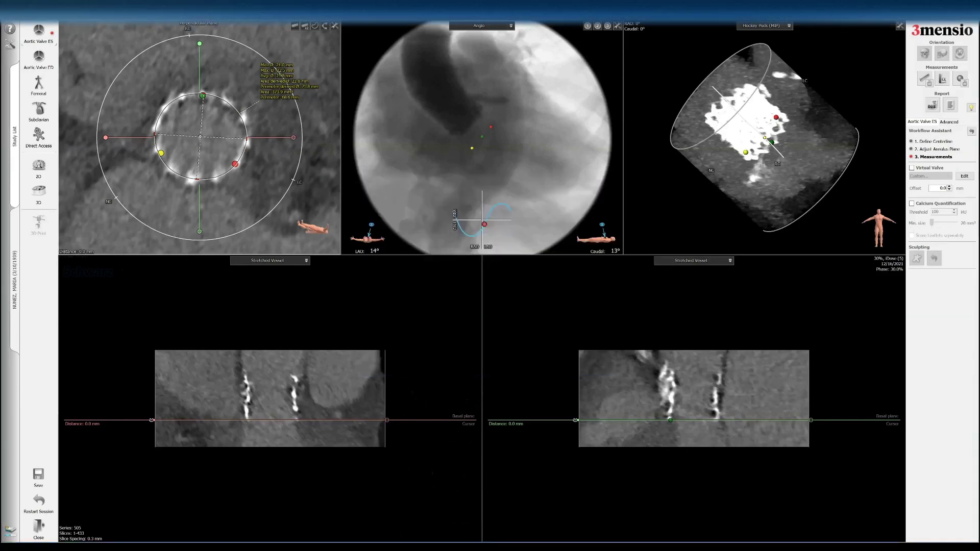
# Narrow and zoom both stretched-vessel views and rotate the crosshair around the annulus cross-section
pyautogui.moveTo(156, 355); pyautogui.dragTo(198, 363)
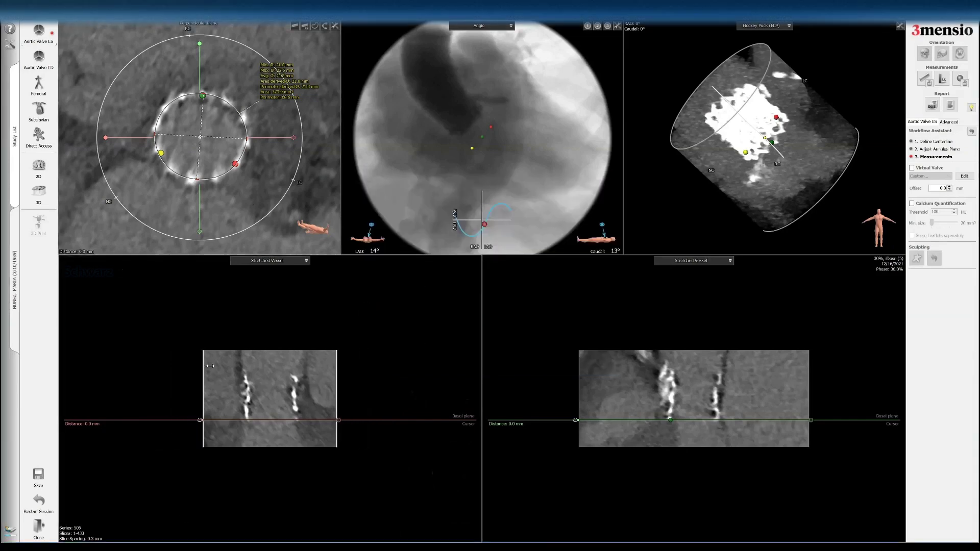
pyautogui.moveTo(578, 370); pyautogui.dragTo(616, 371)
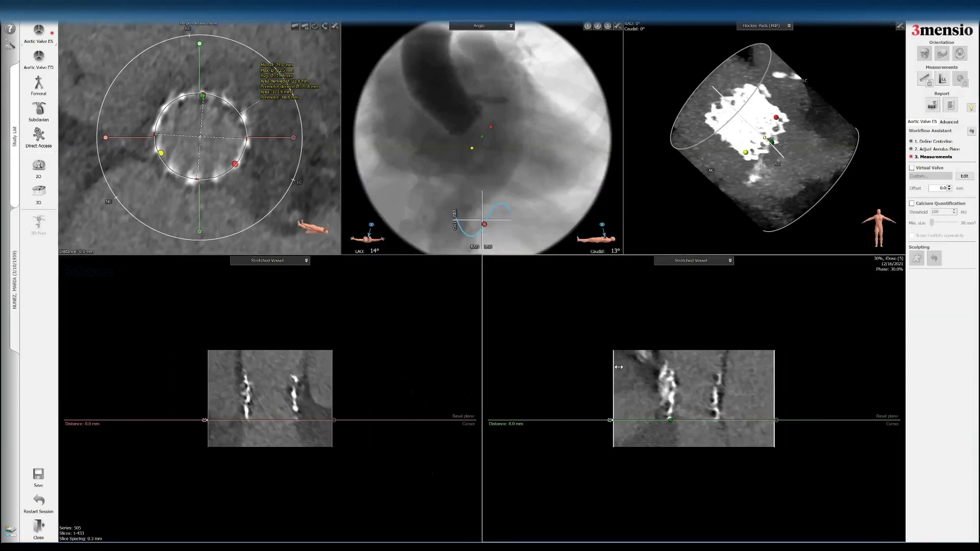
pyautogui.scroll(2, 366, 409)
pyautogui.scroll(2, 362, 393)
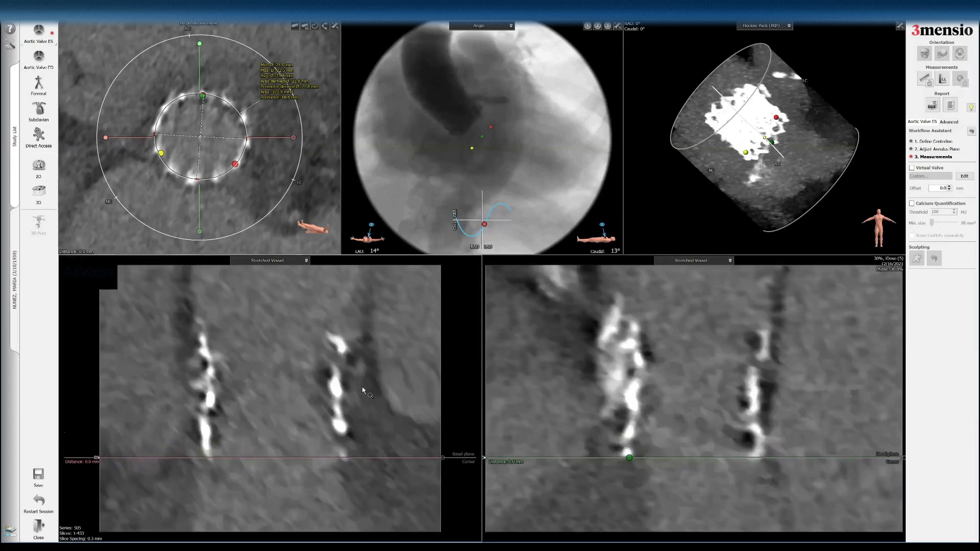
pyautogui.scroll(1, 362, 387)
pyautogui.moveTo(502, 306); pyautogui.dragTo(502, 345)
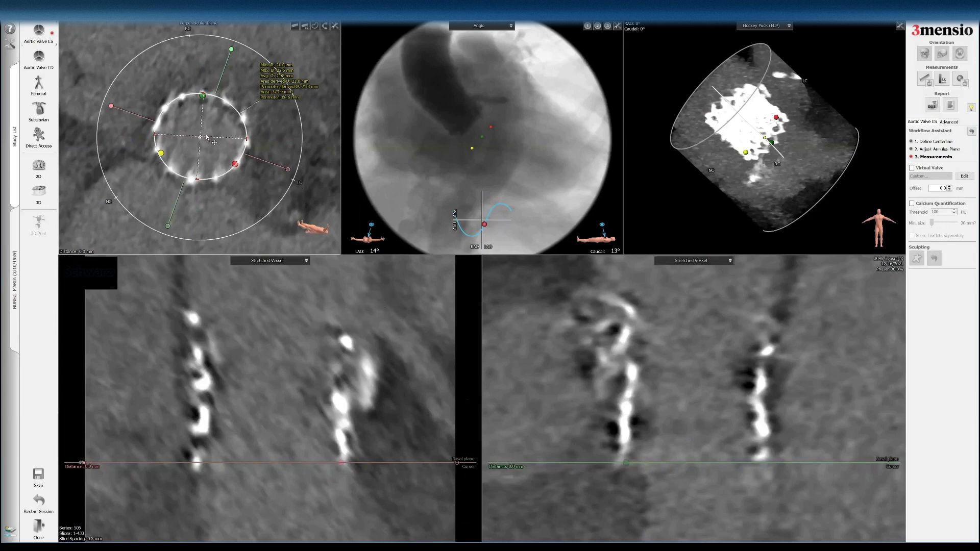
# Raise the cross-section plane to about 19 mm above the basal plane
pyautogui.moveTo(249, 463); pyautogui.dragTo(246, 329)
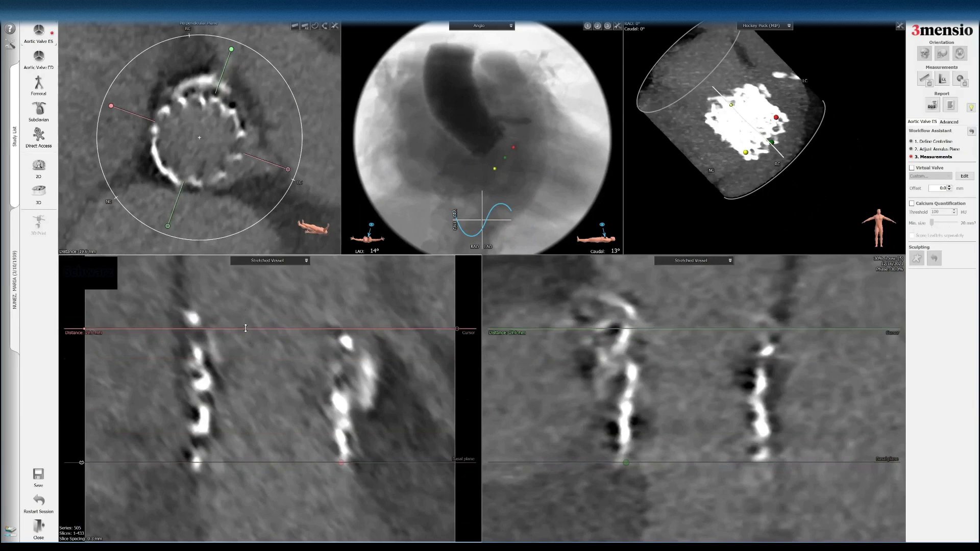
pyautogui.moveTo(245, 324)
pyautogui.mouseDown()
pyautogui.moveTo(250, 353)
pyautogui.moveTo(244, 325)
pyautogui.moveTo(246, 352)
pyautogui.moveTo(246, 336)
pyautogui.mouseUp()
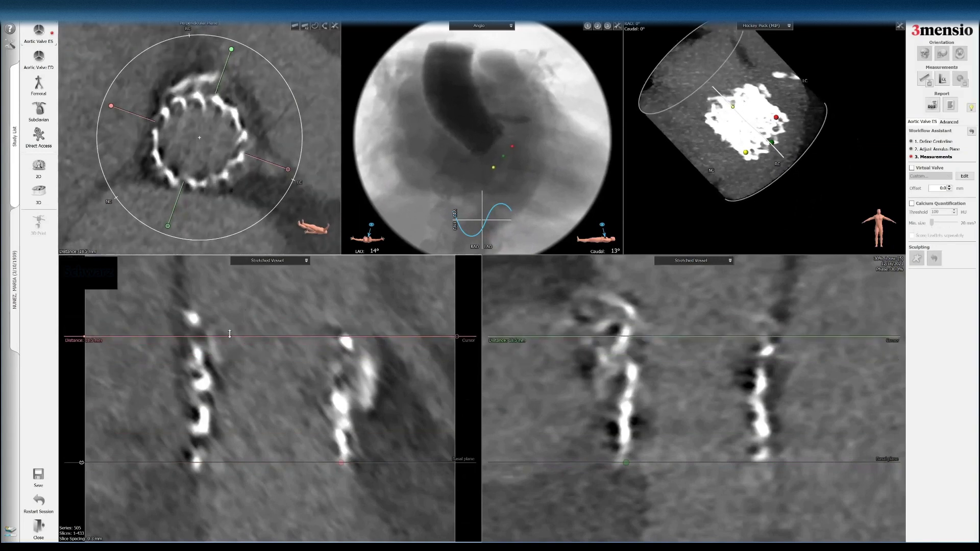
pyautogui.moveTo(236, 334)
pyautogui.mouseDown()
pyautogui.moveTo(230, 313)
pyautogui.moveTo(232, 327)
pyautogui.mouseUp()
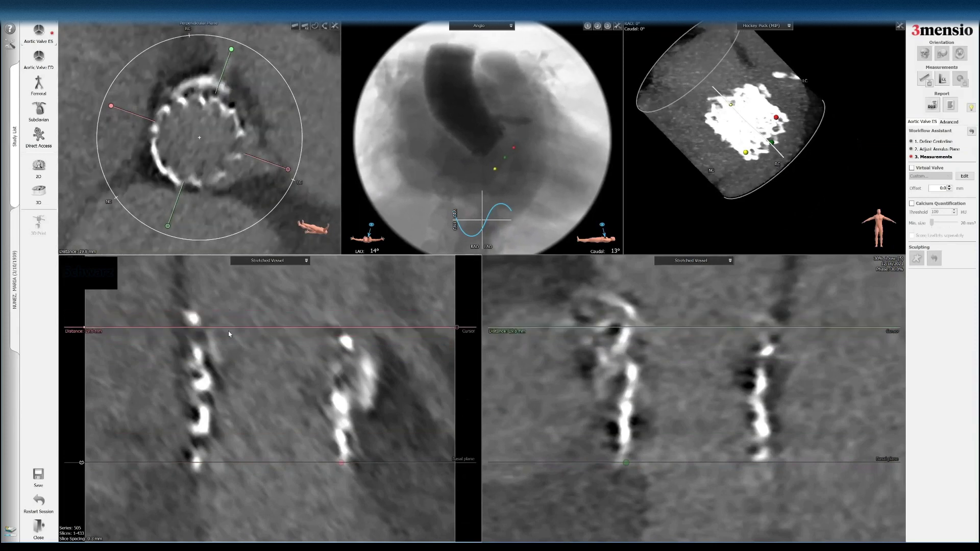
# Rotate and zoom the 3D valve frame view to LAO 14°, then settle the plane at 19.5 mm
pyautogui.moveTo(674, 149); pyautogui.dragTo(693, 177)
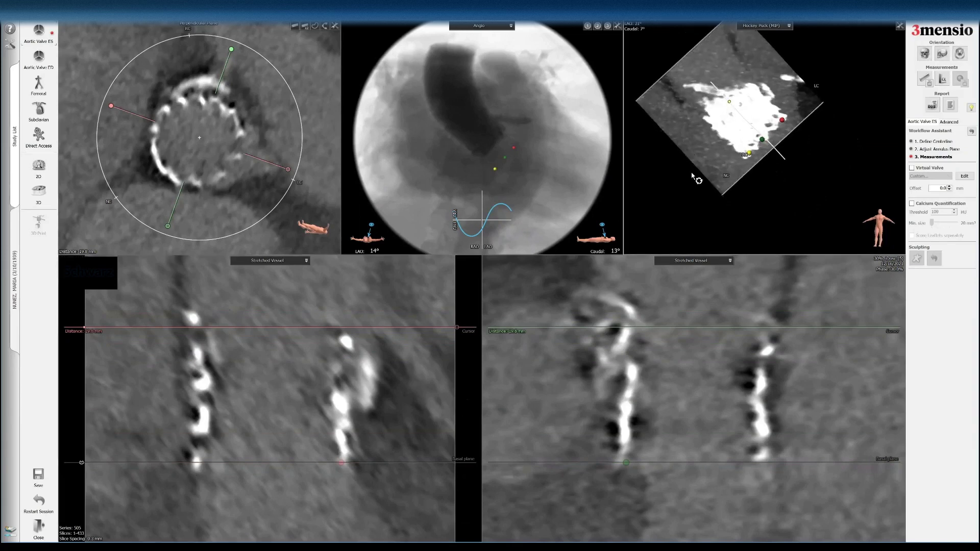
pyautogui.scroll(-3, 693, 177)
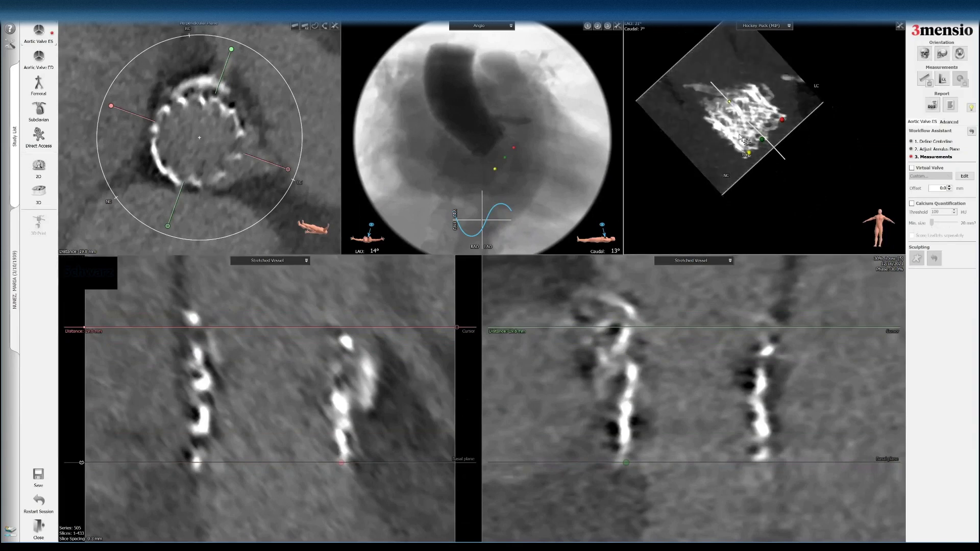
pyautogui.moveTo(791, 75)
pyautogui.mouseDown()
pyautogui.moveTo(787, 137)
pyautogui.moveTo(808, 131)
pyautogui.moveTo(801, 120)
pyautogui.moveTo(777, 145)
pyautogui.mouseUp()
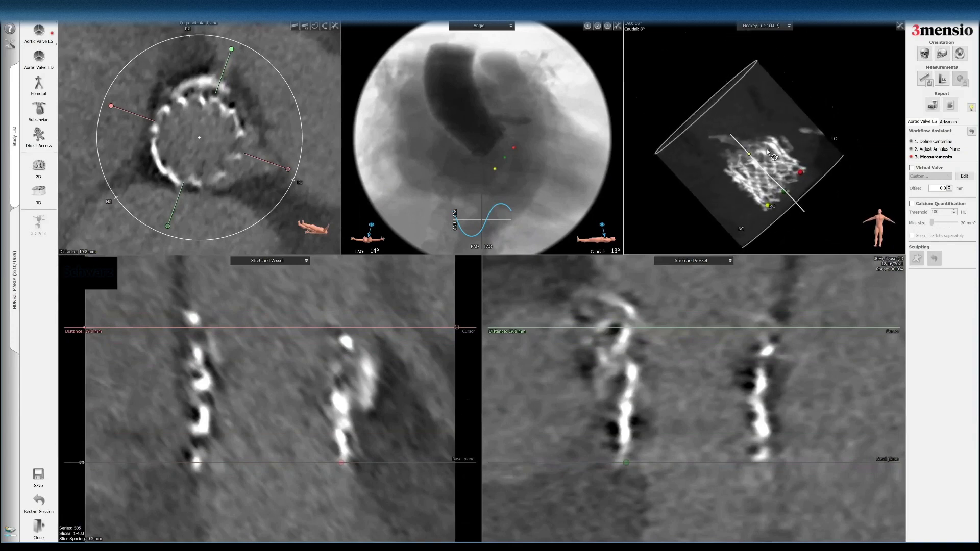
pyautogui.scroll(3, 777, 146)
pyautogui.scroll(2, 845, 227)
pyautogui.moveTo(841, 220); pyautogui.dragTo(772, 196)
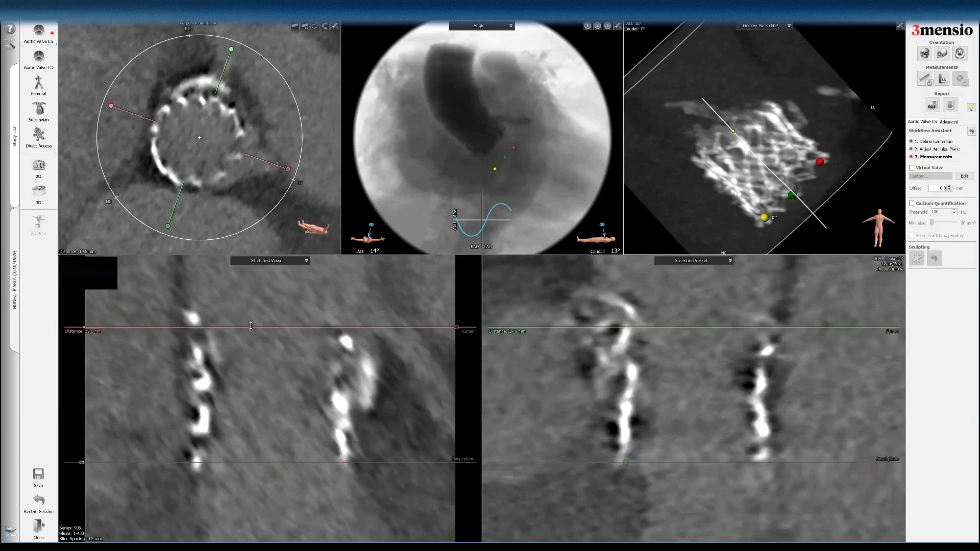
pyautogui.moveTo(250, 327)
pyautogui.mouseDown()
pyautogui.moveTo(249, 339)
pyautogui.moveTo(248, 329)
pyautogui.mouseUp()
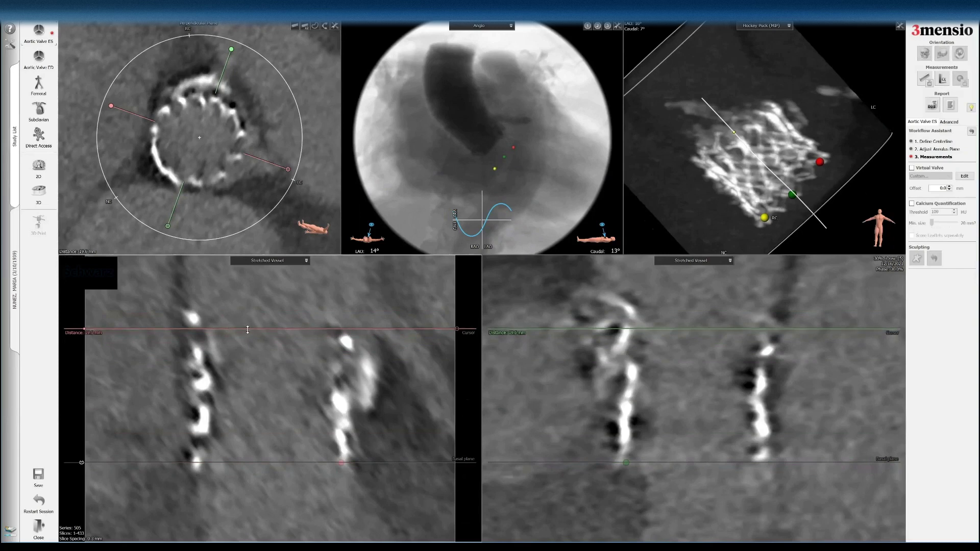
# Add a height measurement from the basal plane and lower the cross-section plane to 18.3 mm
pyautogui.rightClick(174, 332)
pyautogui.click(199, 334)
pyautogui.moveTo(82, 373); pyautogui.dragTo(134, 371)
pyautogui.moveTo(269, 328); pyautogui.dragTo(273, 334)
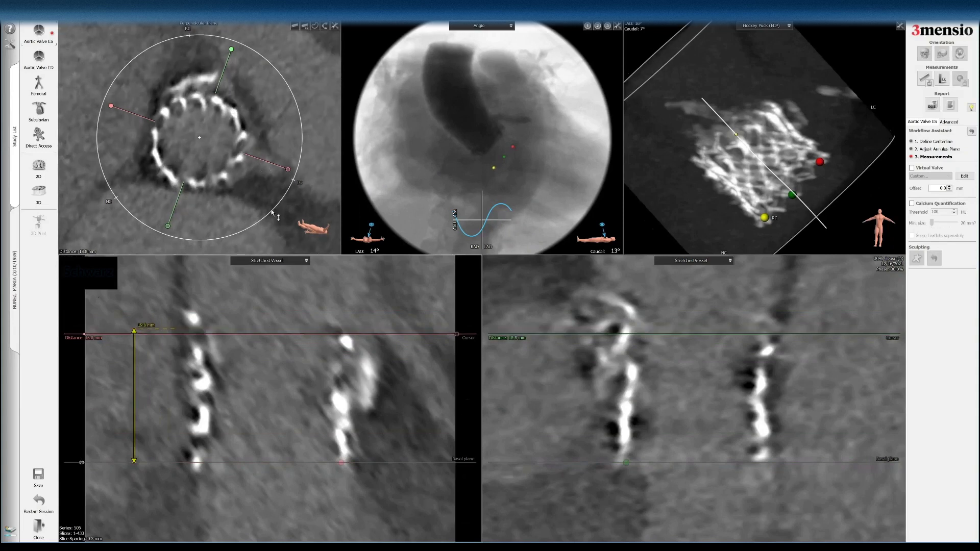
pyautogui.moveTo(393, 335); pyautogui.dragTo(387, 337)
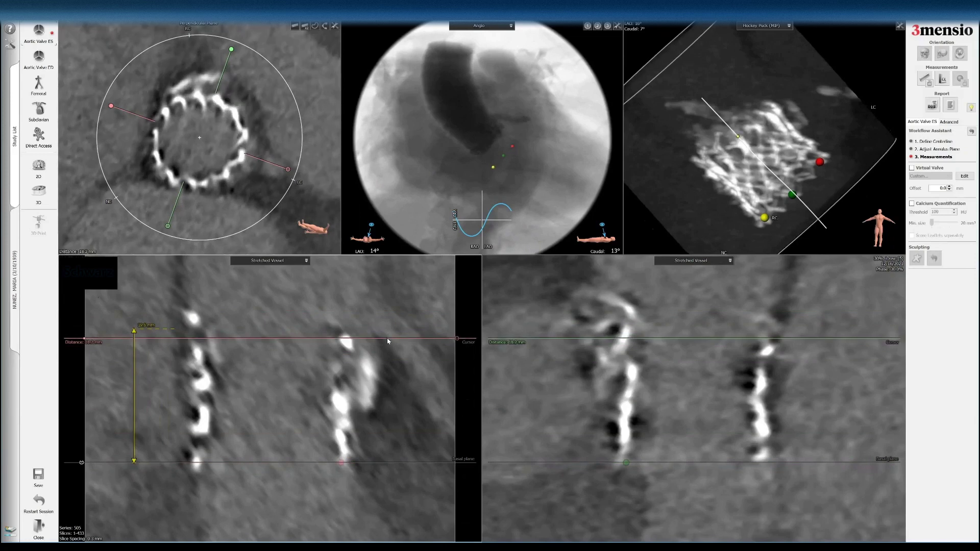
# Create a 12.1 mm custom length measurement and shift it beside the right leaflet
pyautogui.rightClick(388, 338)
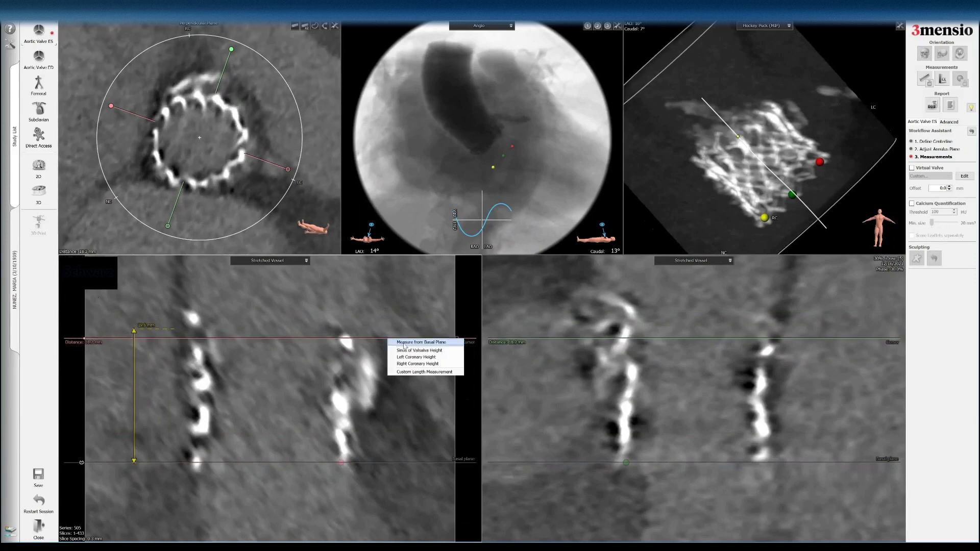
pyautogui.click(298, 338)
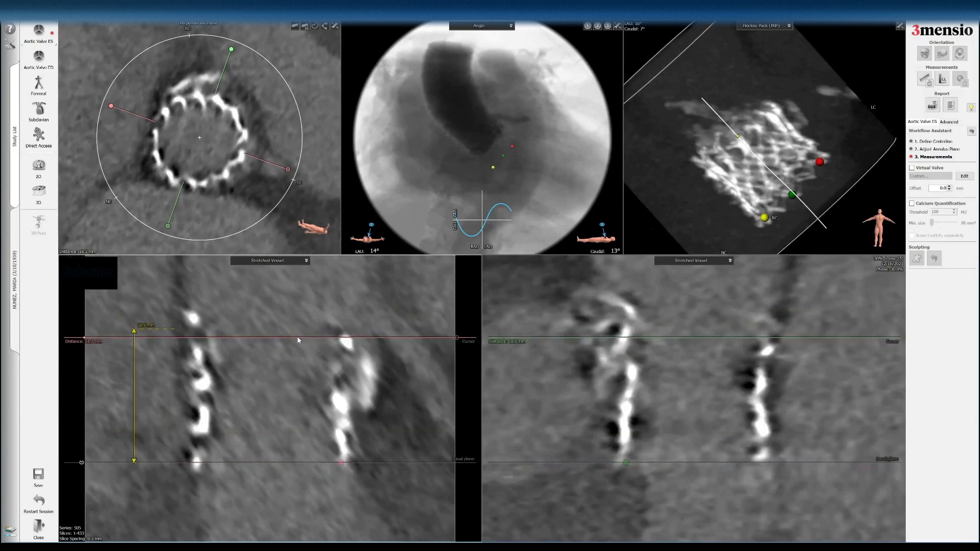
pyautogui.rightClick(298, 338)
pyautogui.click(320, 371)
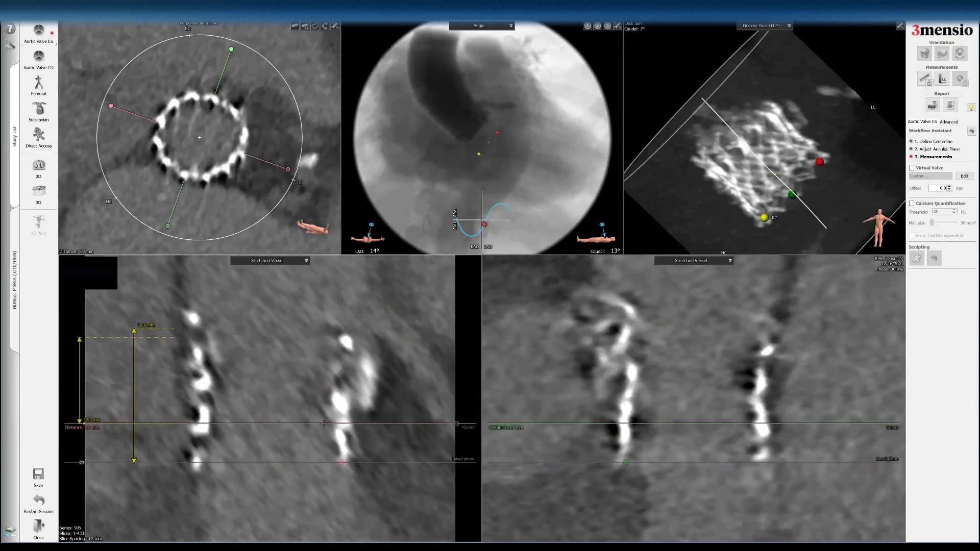
pyautogui.scroll(3, 323, 424)
pyautogui.scroll(-3, 319, 417)
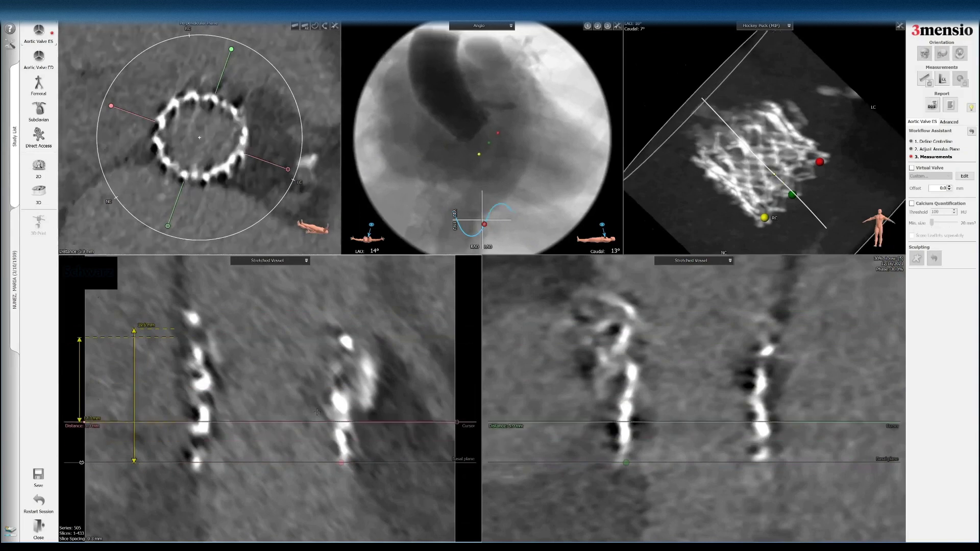
pyautogui.scroll(3, 317, 413)
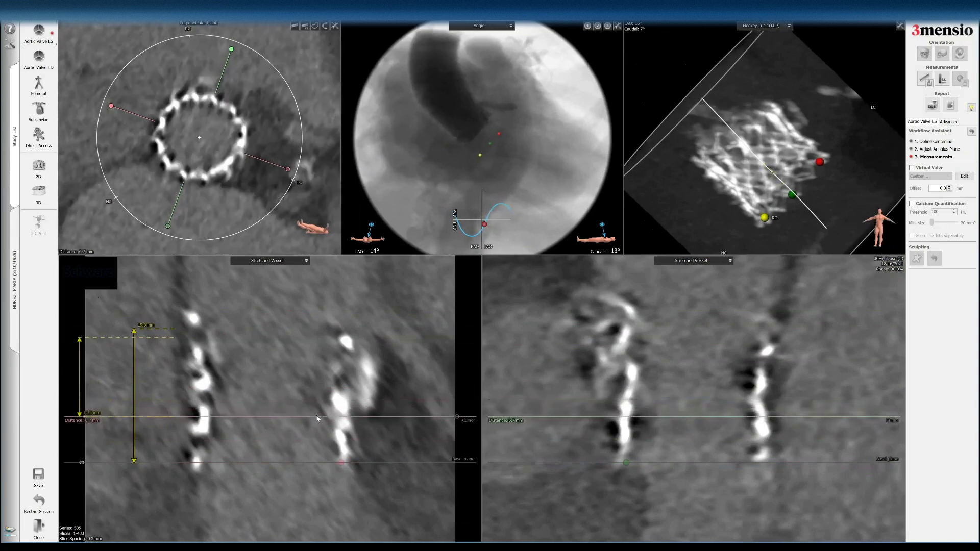
pyautogui.moveTo(98, 421)
pyautogui.mouseDown()
pyautogui.moveTo(108, 377)
pyautogui.moveTo(103, 421)
pyautogui.mouseUp()
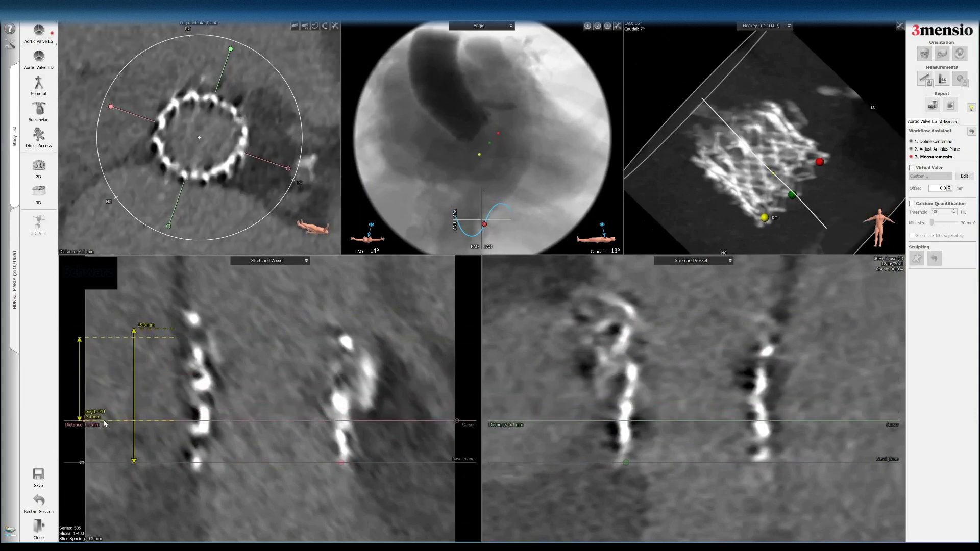
pyautogui.moveTo(78, 385); pyautogui.dragTo(84, 387)
pyautogui.moveTo(240, 396); pyautogui.dragTo(402, 412)
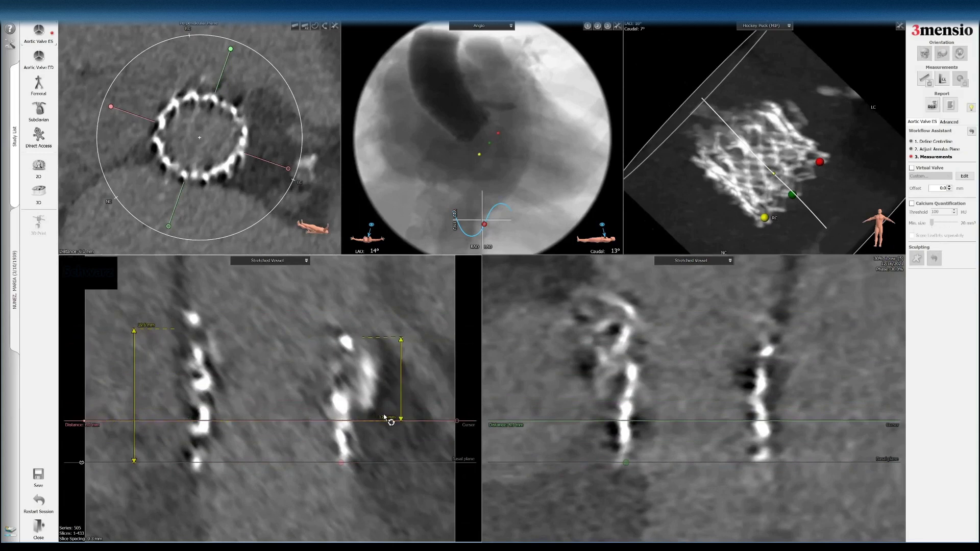
# Label the 12.1 mm length as Left Coronary Height, then start another custom length measurement
pyautogui.rightClick(401, 422)
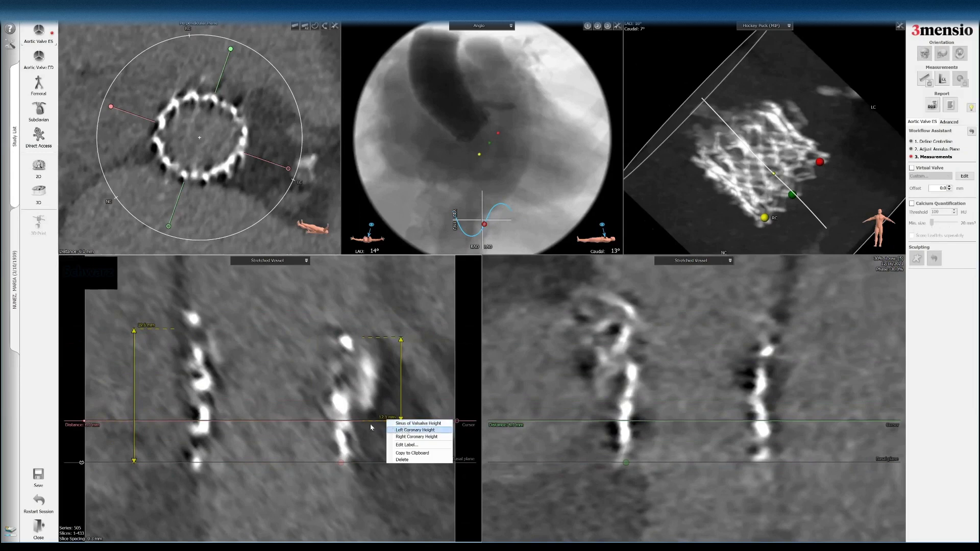
pyautogui.click(386, 418)
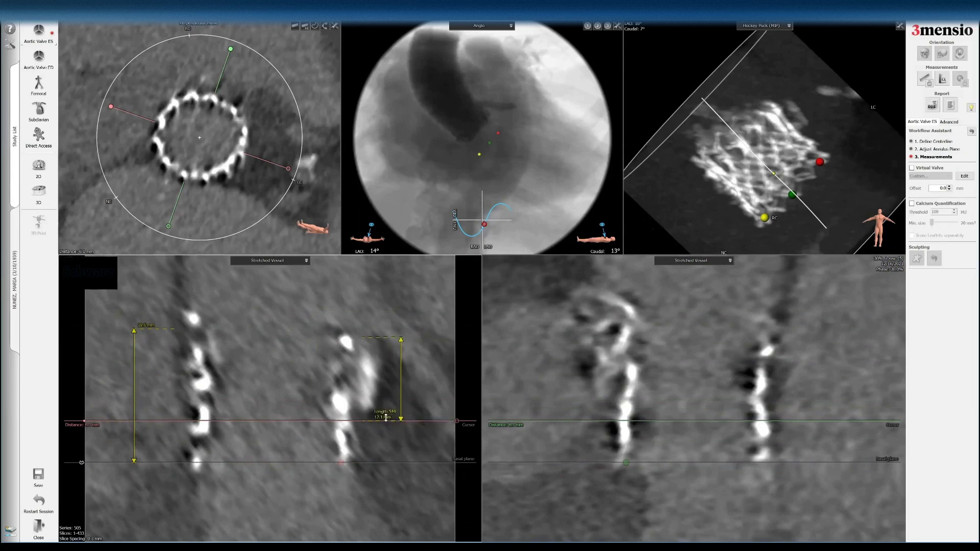
pyautogui.rightClick(387, 417)
pyautogui.click(400, 428)
pyautogui.rightClick(102, 422)
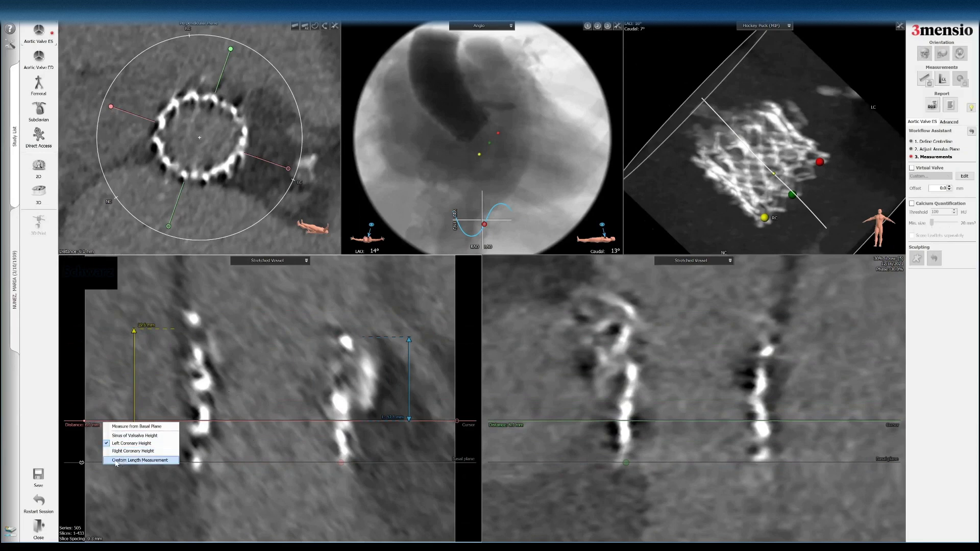
pyautogui.click(116, 461)
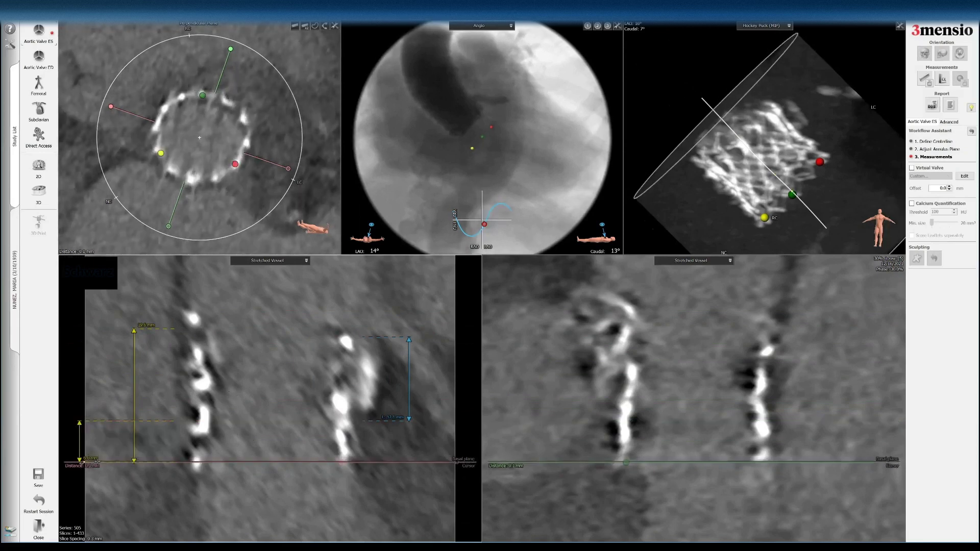
# Shift the short yellow height measurement right and raise the analysis plane to about 19.8 mm
pyautogui.moveTo(94, 446)
pyautogui.mouseDown()
pyautogui.moveTo(118, 446)
pyautogui.moveTo(102, 447)
pyautogui.mouseUp()
pyautogui.moveTo(244, 462); pyautogui.dragTo(150, 329)
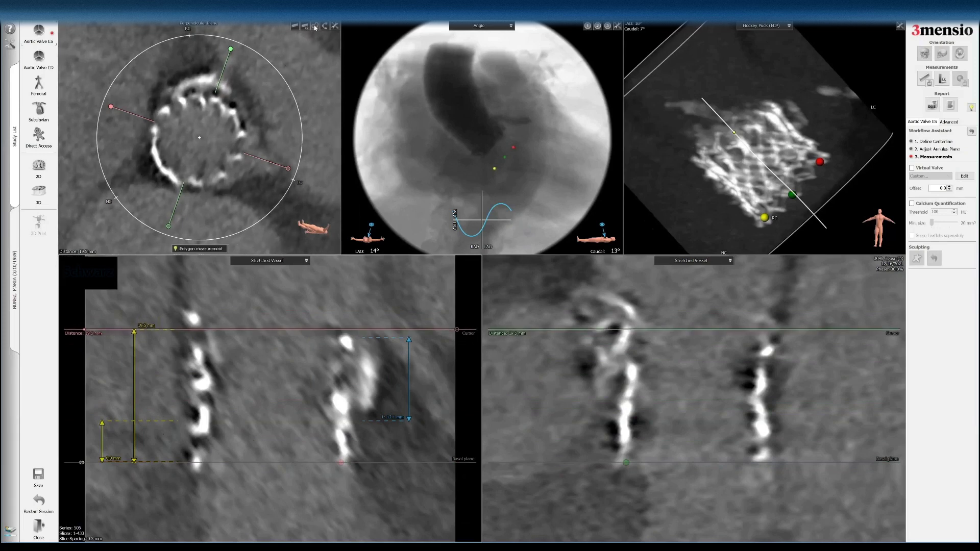
# Trace and adjust a polygon contour around the valve frame, moving its readout off the contour
pyautogui.click(216, 99)
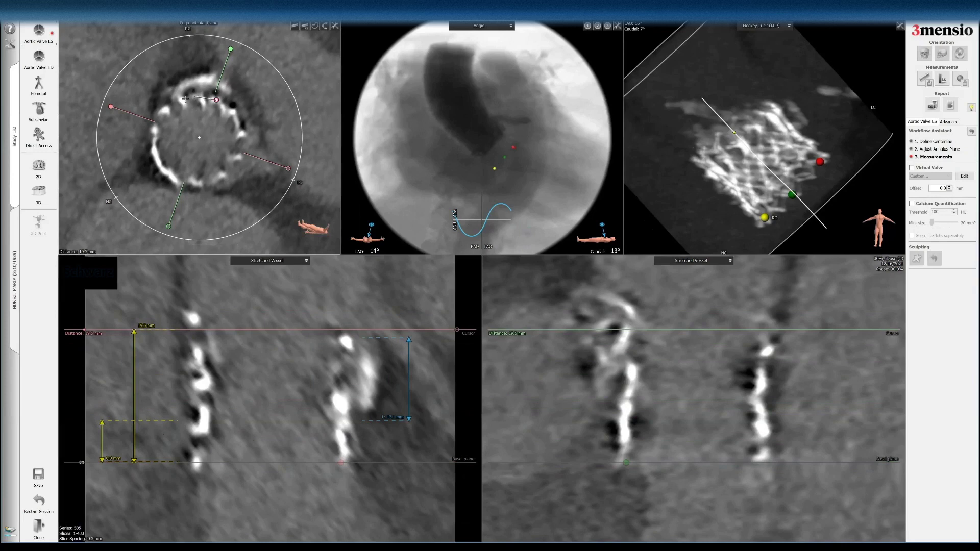
pyautogui.moveTo(156, 130)
pyautogui.mouseDown()
pyautogui.moveTo(153, 156)
pyautogui.moveTo(171, 176)
pyautogui.moveTo(222, 177)
pyautogui.moveTo(241, 153)
pyautogui.moveTo(236, 119)
pyautogui.moveTo(218, 100)
pyautogui.mouseUp()
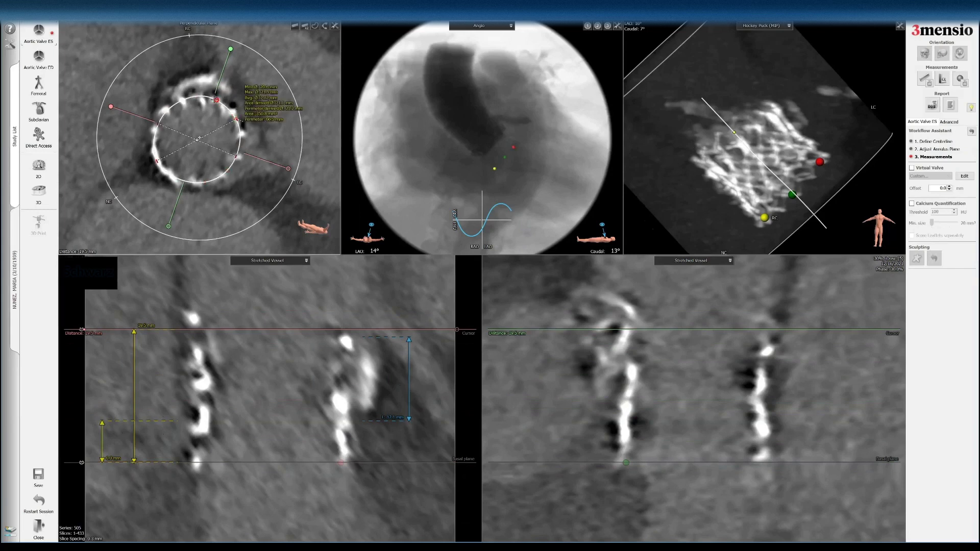
pyautogui.moveTo(235, 118); pyautogui.dragTo(213, 96)
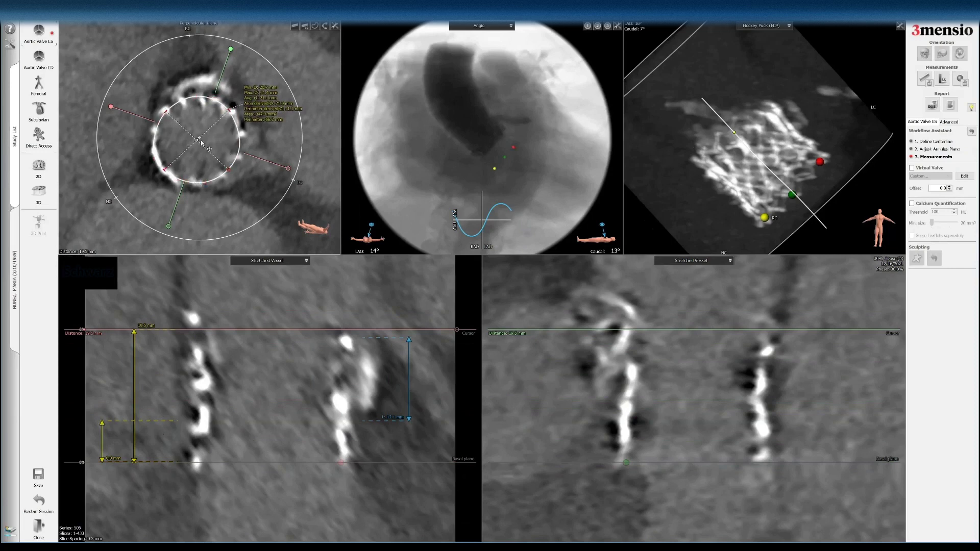
pyautogui.moveTo(245, 89); pyautogui.dragTo(257, 73)
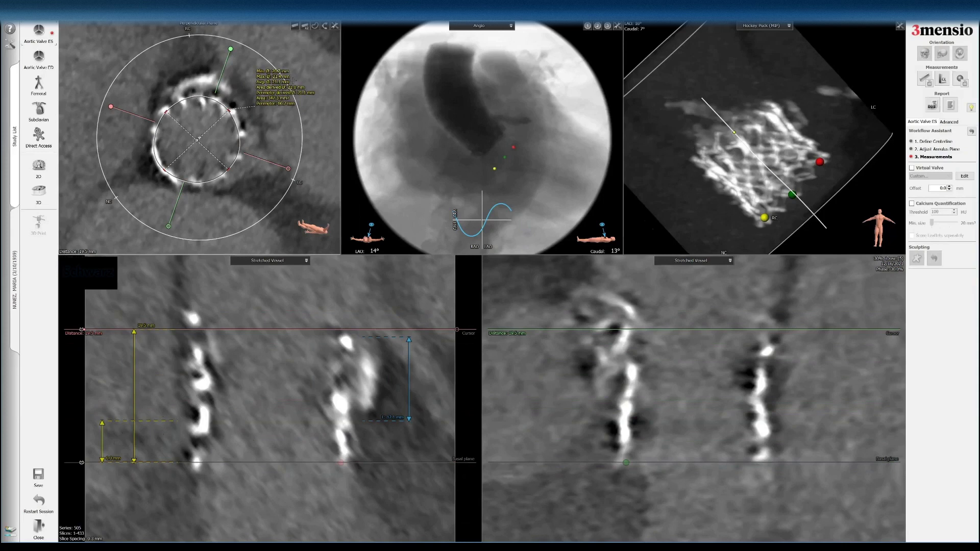
# Add this cross-section to the report as a screenshot titled '23S3 Outflow'
pyautogui.rightClick(321, 134)
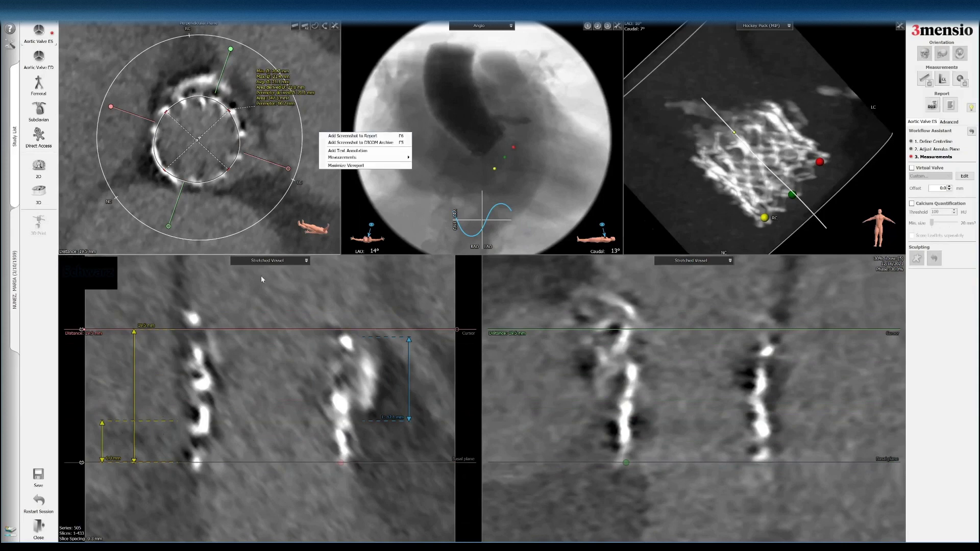
pyautogui.click(328, 137)
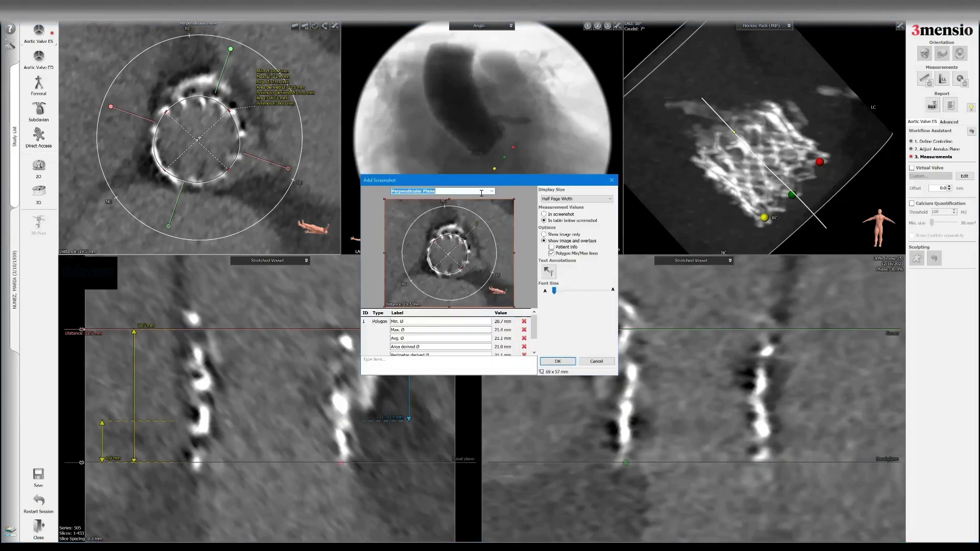
pyautogui.write('23S3 Outflow')
pyautogui.press('Return')
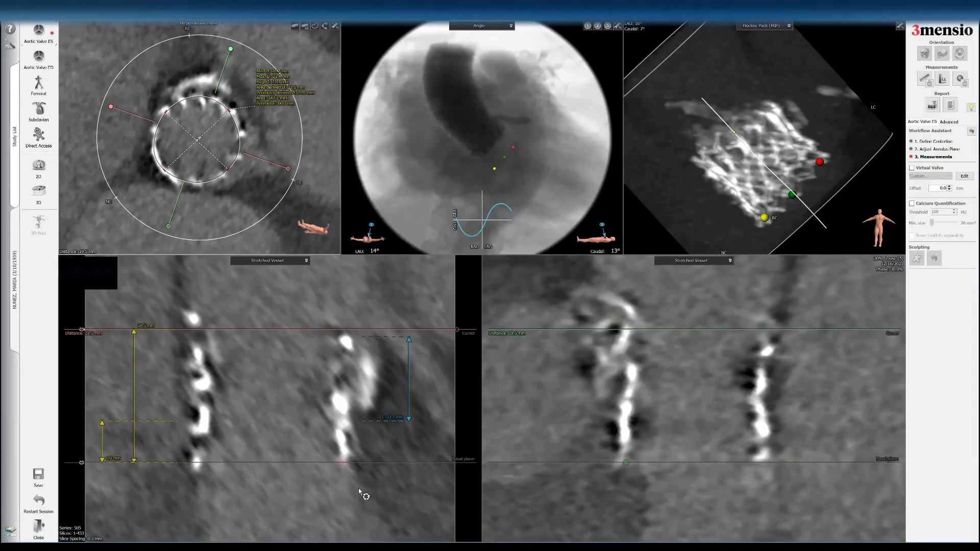
# Lower the analysis plane to 10.0 mm and trace a smoothed polygon around the valve ring
pyautogui.moveTo(248, 331); pyautogui.dragTo(261, 394)
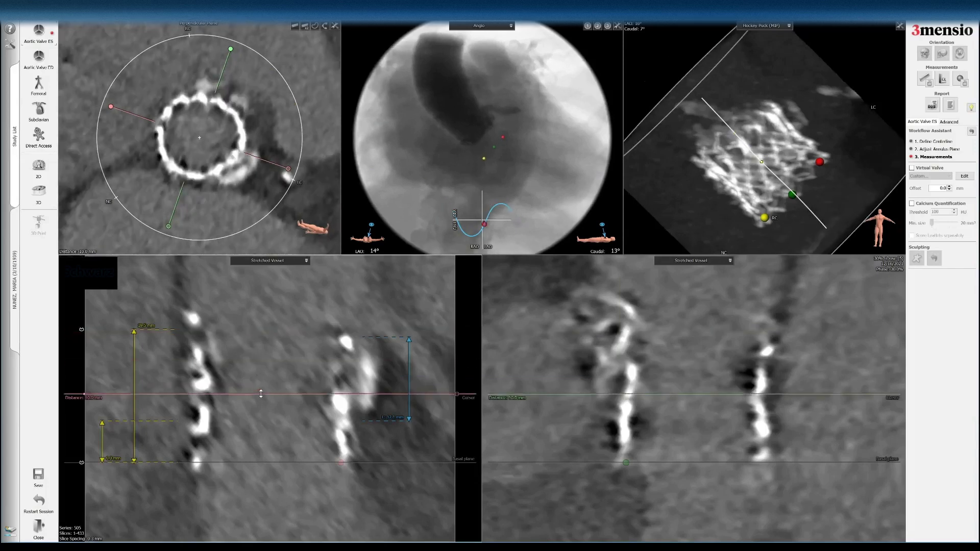
pyautogui.moveTo(260, 393); pyautogui.dragTo(259, 391)
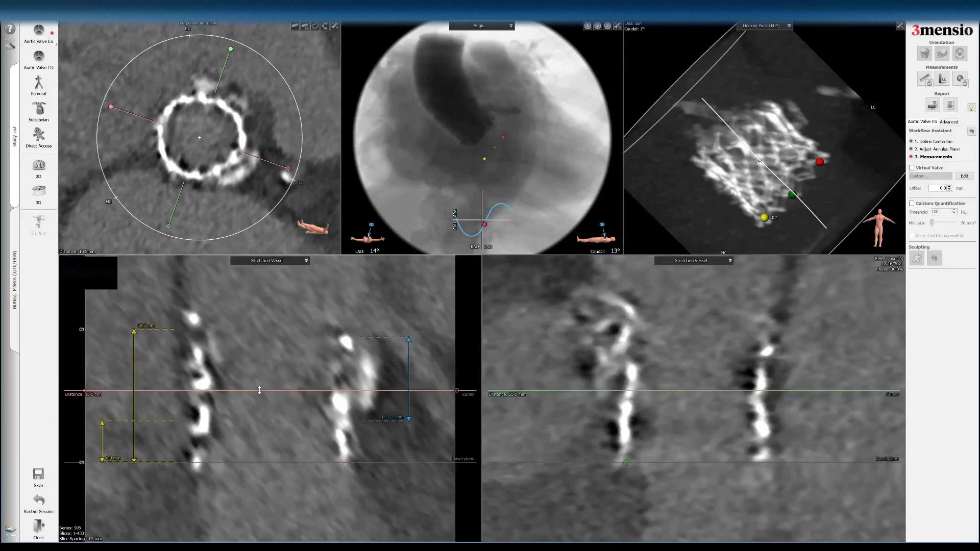
pyautogui.moveTo(241, 391); pyautogui.dragTo(240, 395)
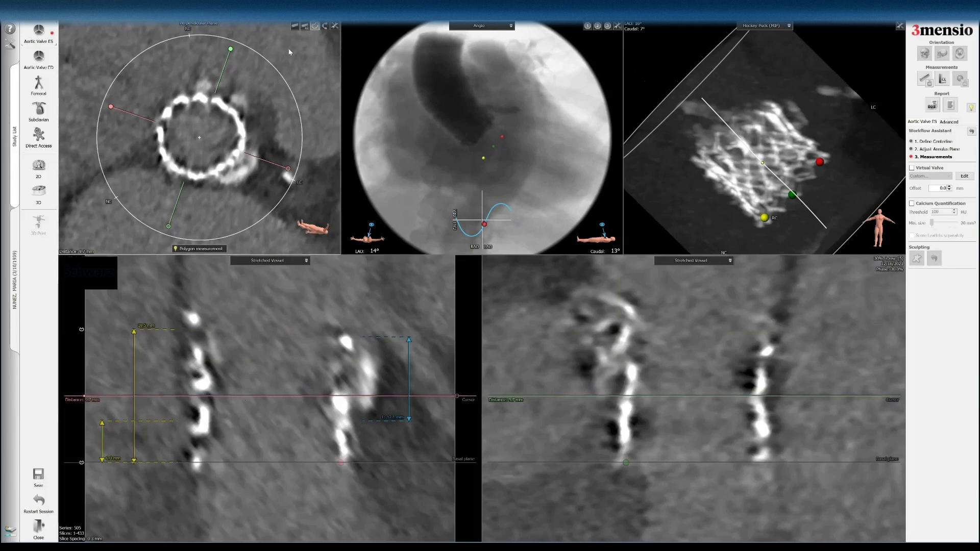
pyautogui.click(217, 102)
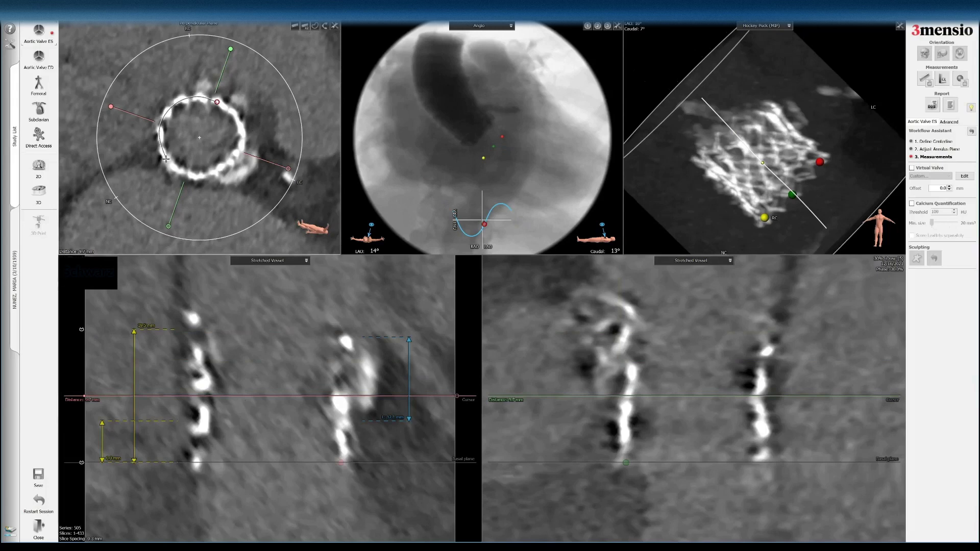
pyautogui.moveTo(225, 169); pyautogui.dragTo(241, 123)
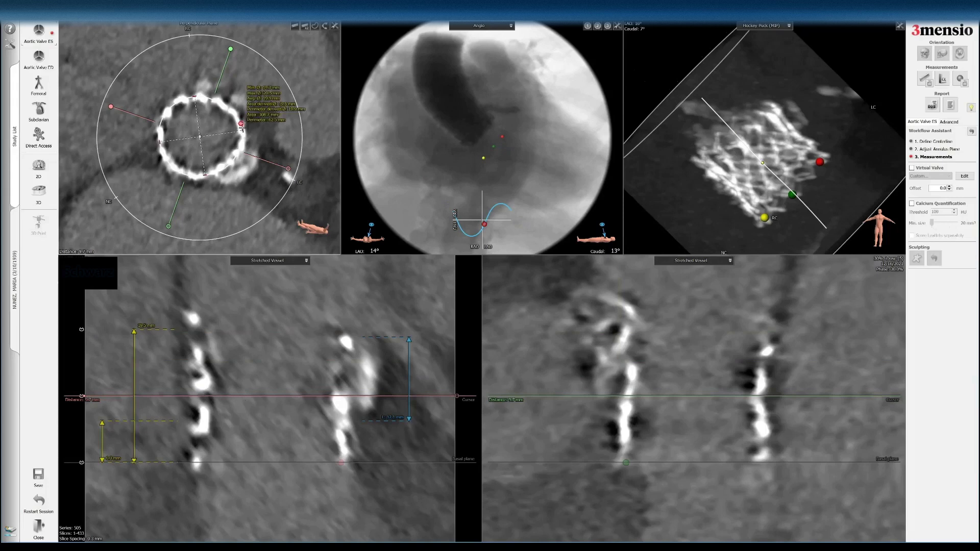
pyautogui.click(224, 104)
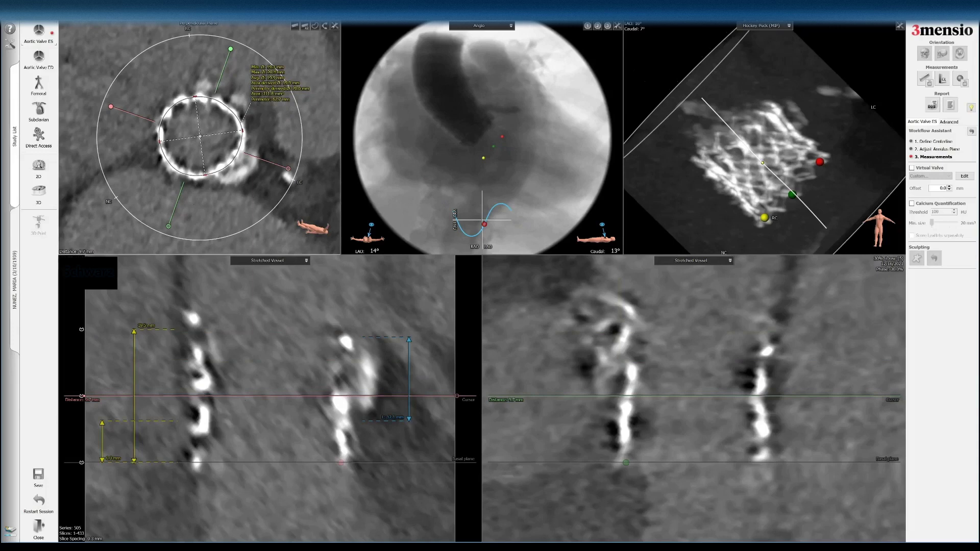
# Add the 10 mm cross-section to the report as screenshot '235', then raise the plane again
pyautogui.rightClick(285, 135)
pyautogui.click(294, 147)
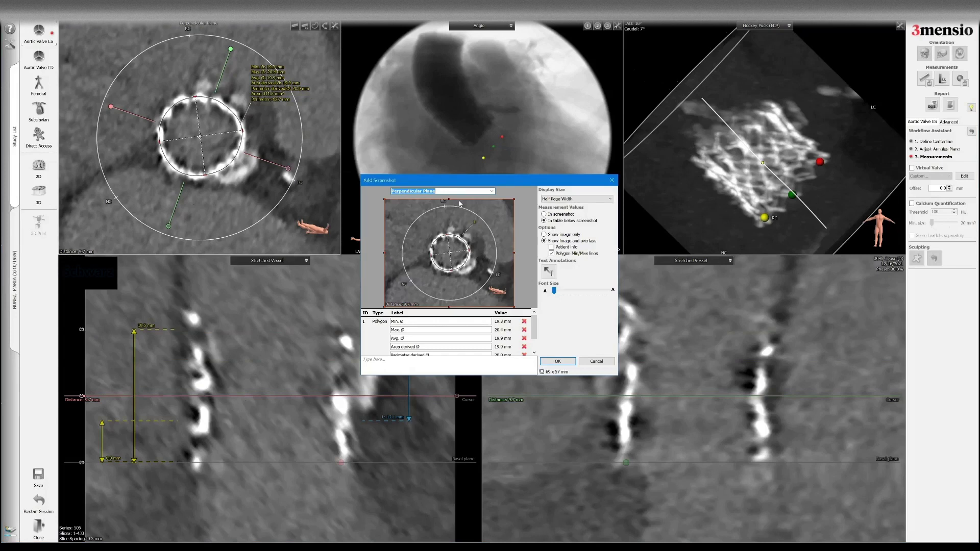
pyautogui.write('235')
pyautogui.press('Return')
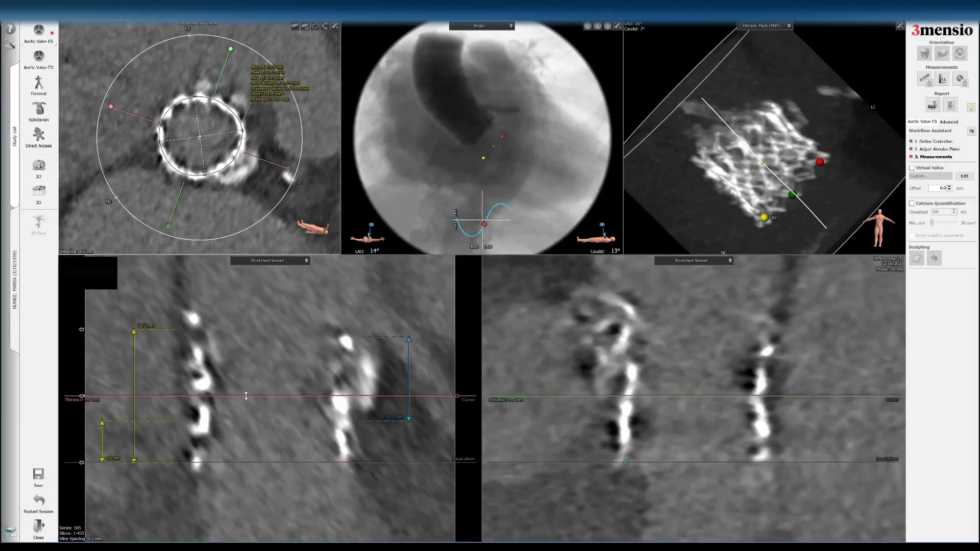
pyautogui.moveTo(249, 396); pyautogui.dragTo(230, 369)
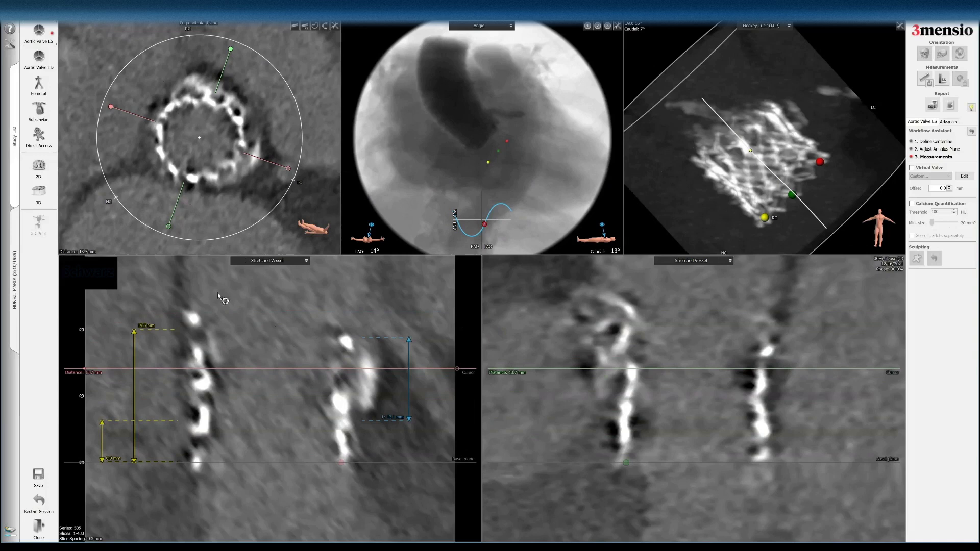
# Move the analysis plane down from about 13.1 mm to 12.3 mm above the basal plane
pyautogui.moveTo(252, 372)
pyautogui.mouseDown()
pyautogui.moveTo(251, 399)
pyautogui.moveTo(247, 352)
pyautogui.moveTo(249, 379)
pyautogui.moveTo(251, 358)
pyautogui.moveTo(251, 370)
pyautogui.mouseUp()
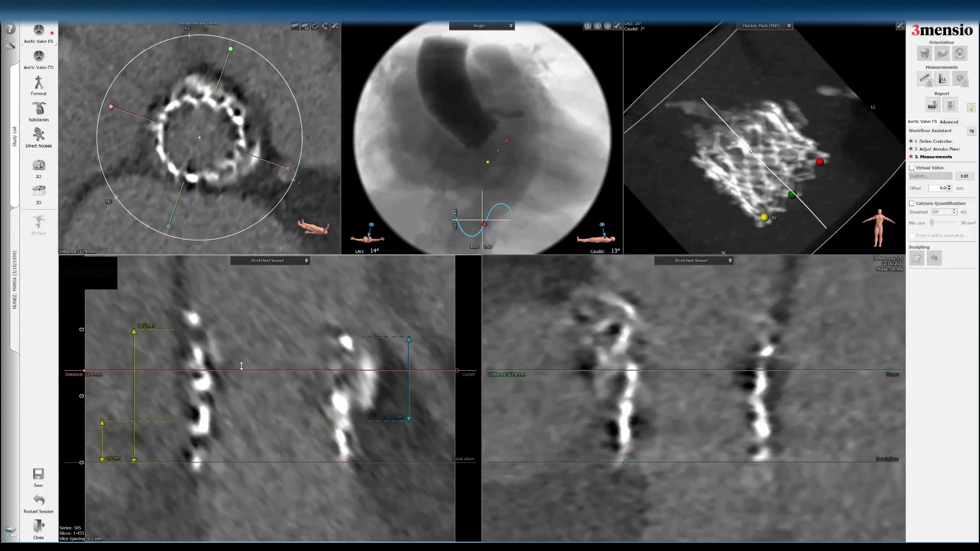
pyautogui.moveTo(246, 369)
pyautogui.mouseDown()
pyautogui.moveTo(247, 393)
pyautogui.moveTo(248, 373)
pyautogui.mouseUp()
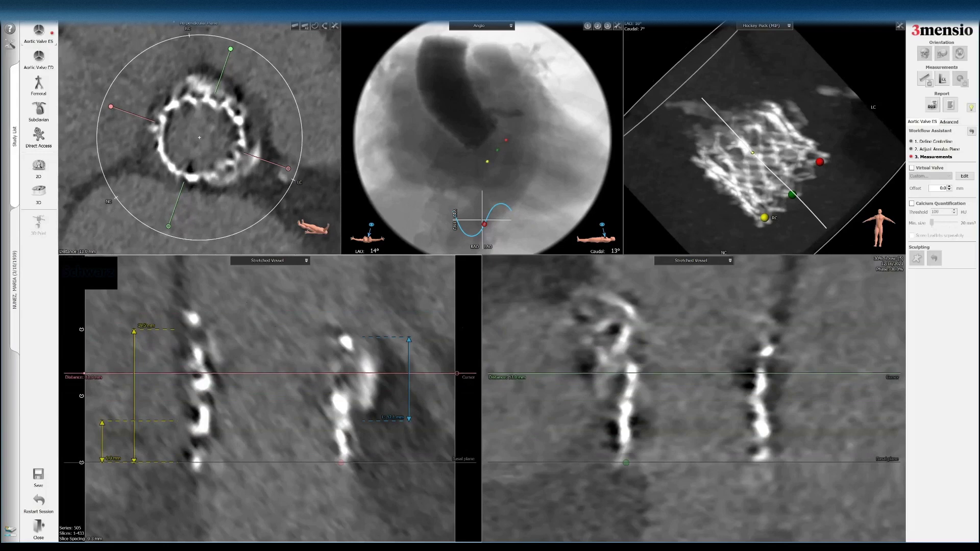
# Place Marker 4 and Marker 5 on the stent ring in the perpendicular view
pyautogui.rightClick(153, 64)
pyautogui.moveTo(227, 90)
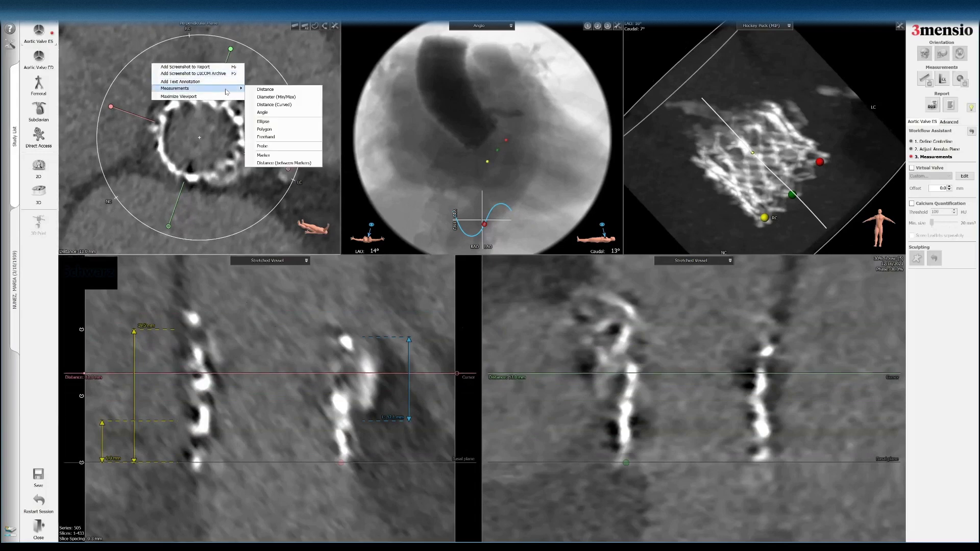
pyautogui.click(262, 157)
pyautogui.click(185, 177)
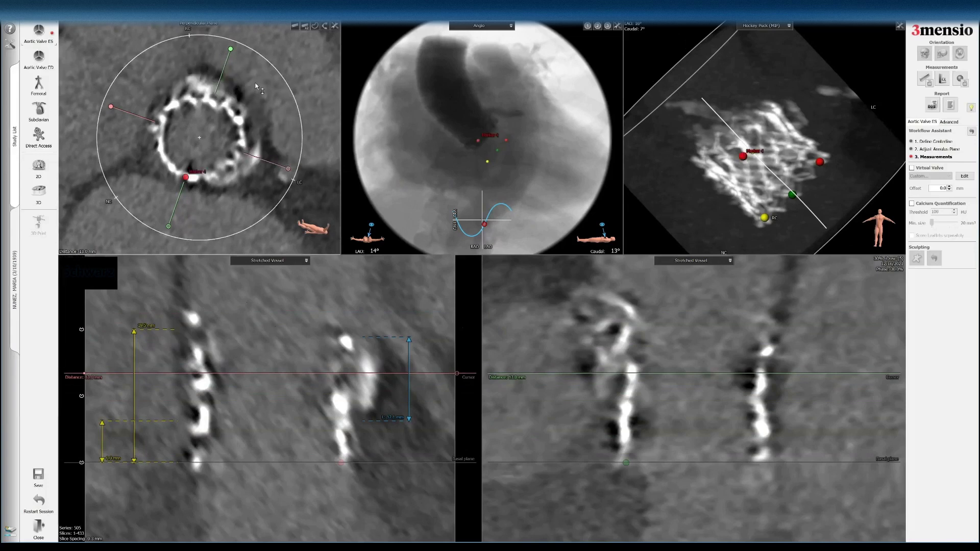
pyautogui.rightClick(256, 84)
pyautogui.moveTo(284, 109)
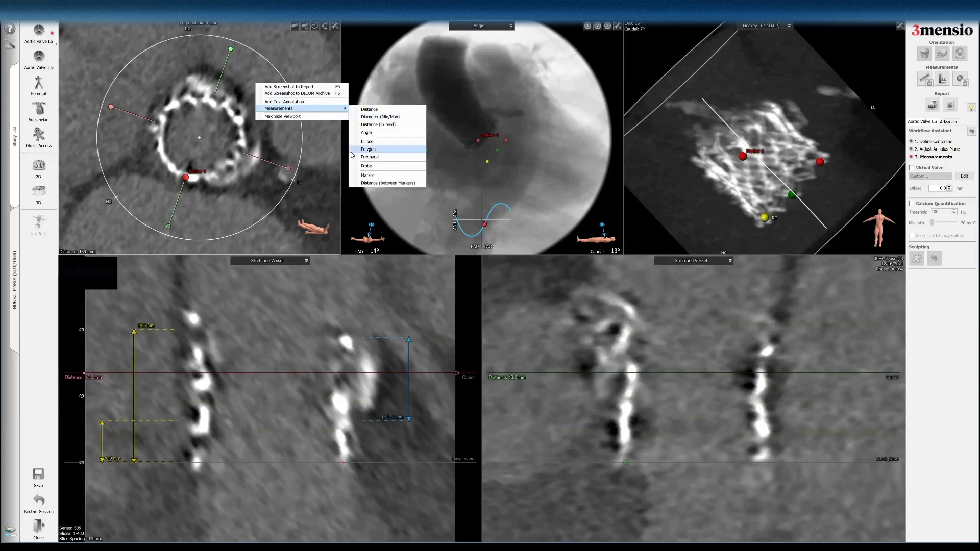
pyautogui.click(356, 177)
pyautogui.click(239, 123)
# Place Marker 6 on the stent ring, then scroll the analysis plane through the frame
pyautogui.rightClick(252, 60)
pyautogui.moveTo(298, 86)
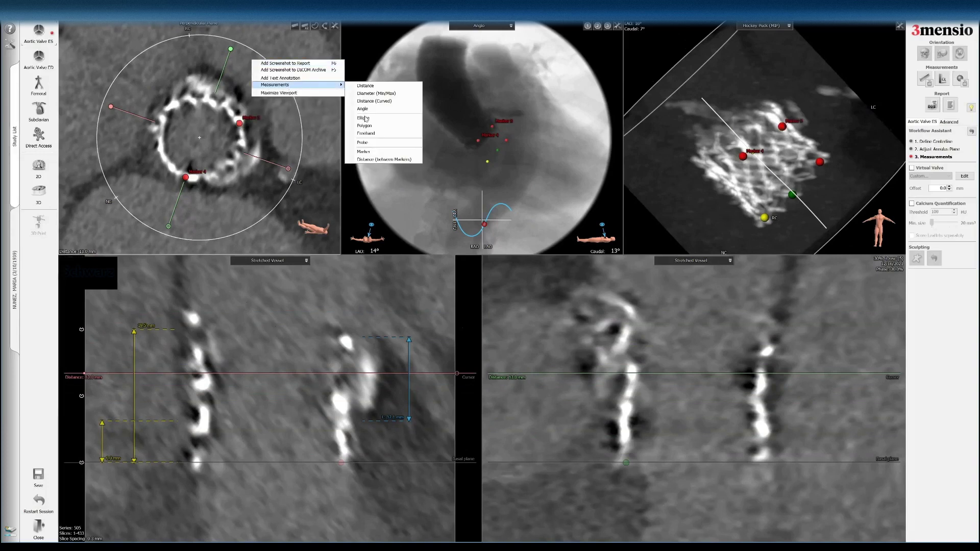
pyautogui.click(362, 152)
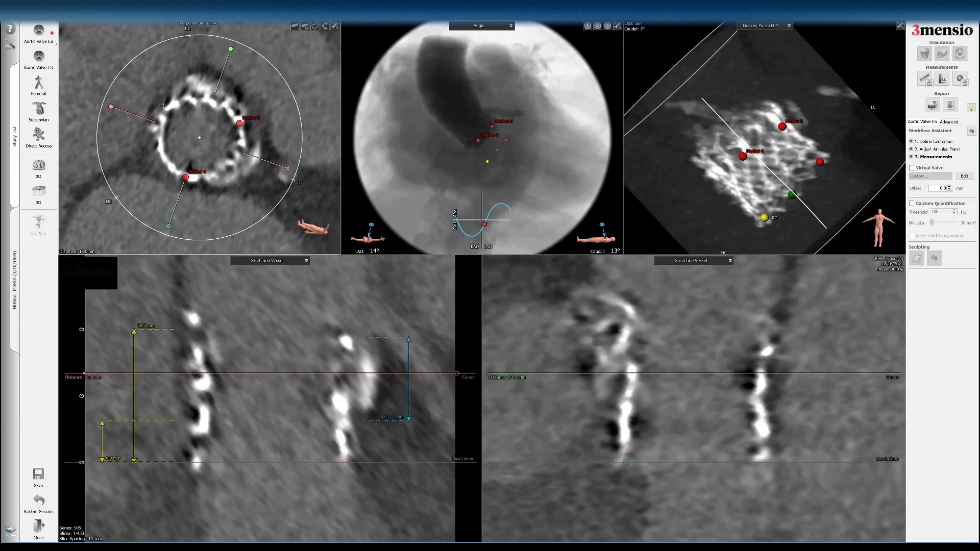
pyautogui.click(170, 105)
pyautogui.scroll(10, 239, 207)
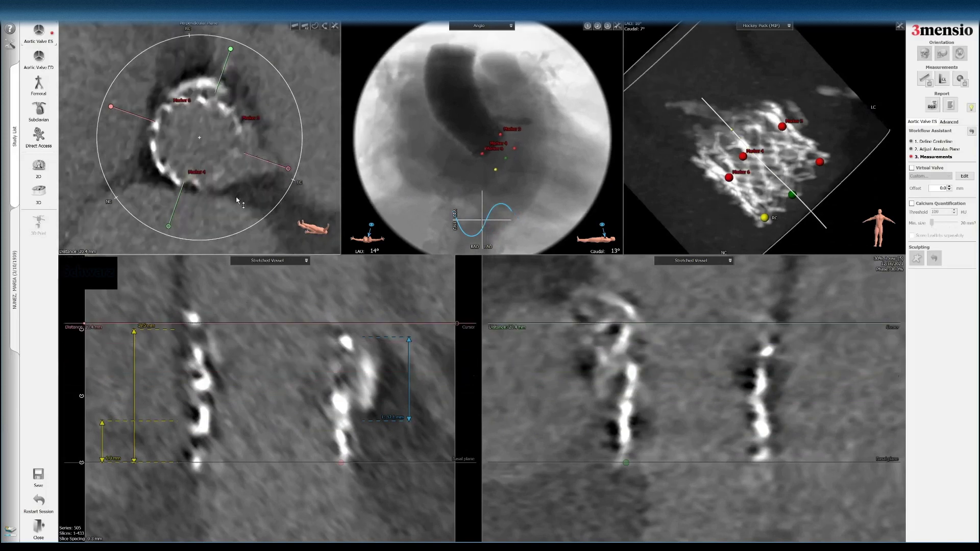
pyautogui.scroll(-15, 238, 205)
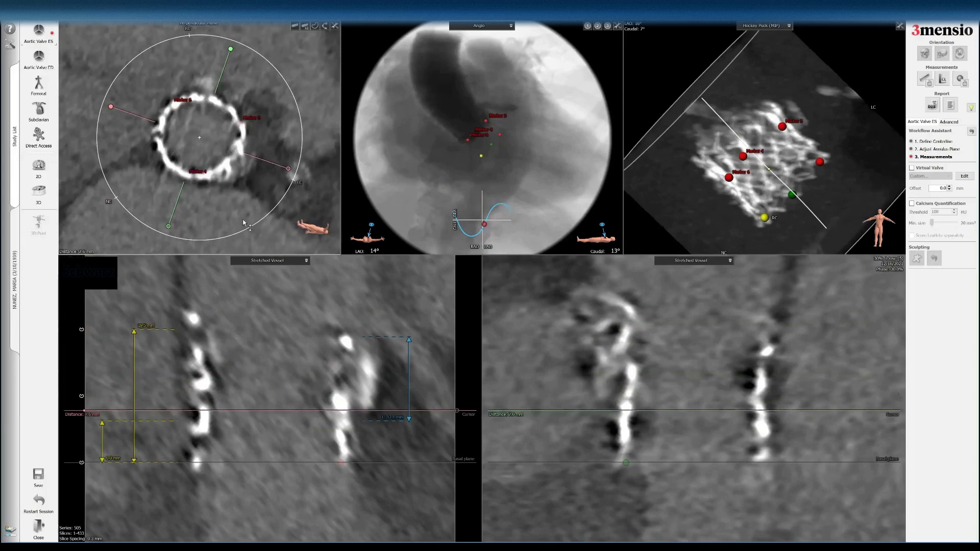